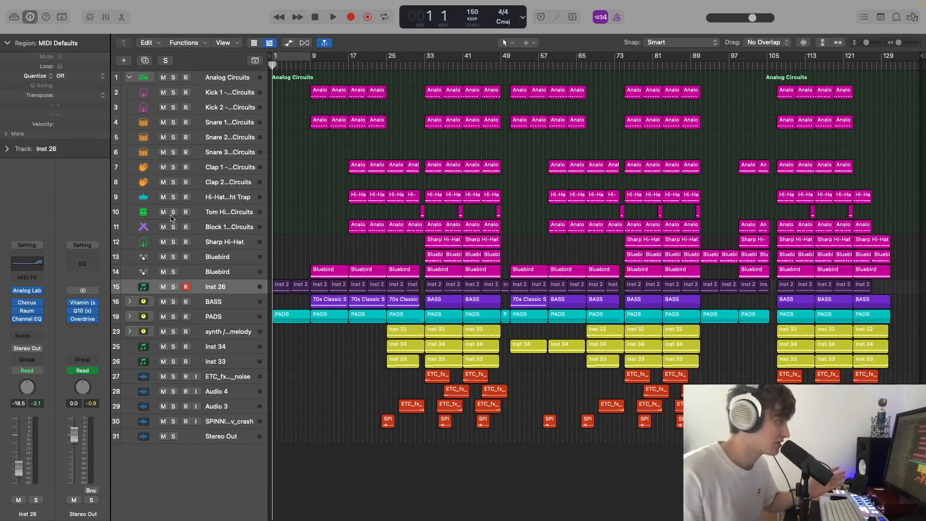
# Collapse the Analog Circuits track stack and place the playhead at bar 33.
pyautogui.click(130, 78)
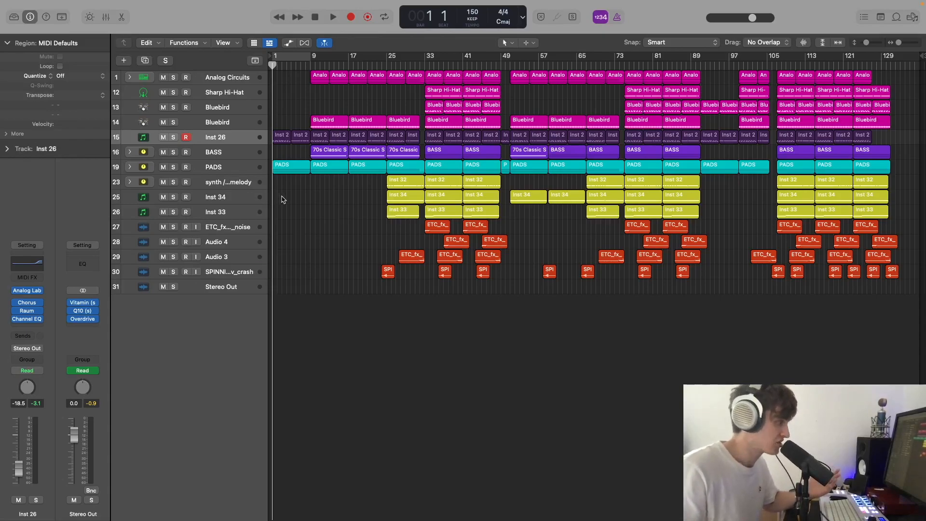
pyautogui.click(420, 67)
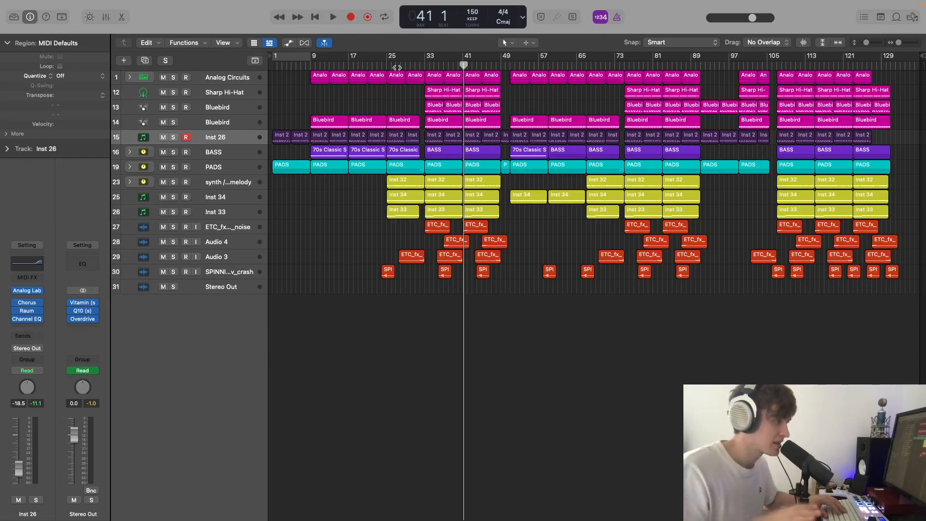
pyautogui.click(424, 64)
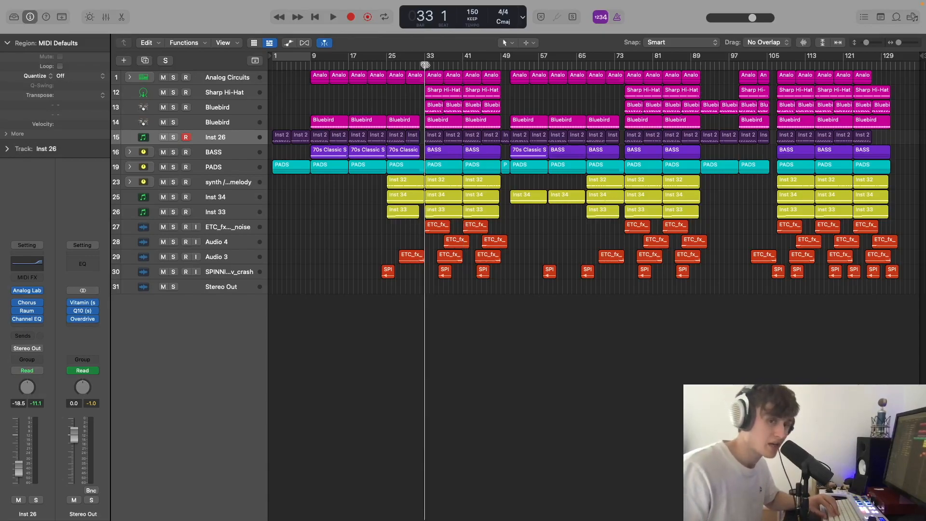
# Expand the Analog Circuits track stack and select its main track, followed by the Sharp Hi-Hat track, to view their channel strips.
pyautogui.click(129, 78)
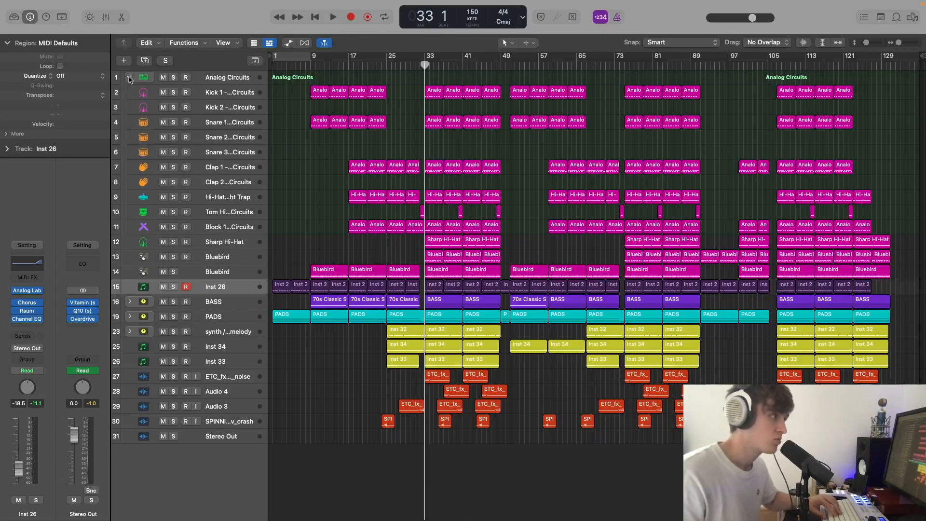
pyautogui.click(215, 80)
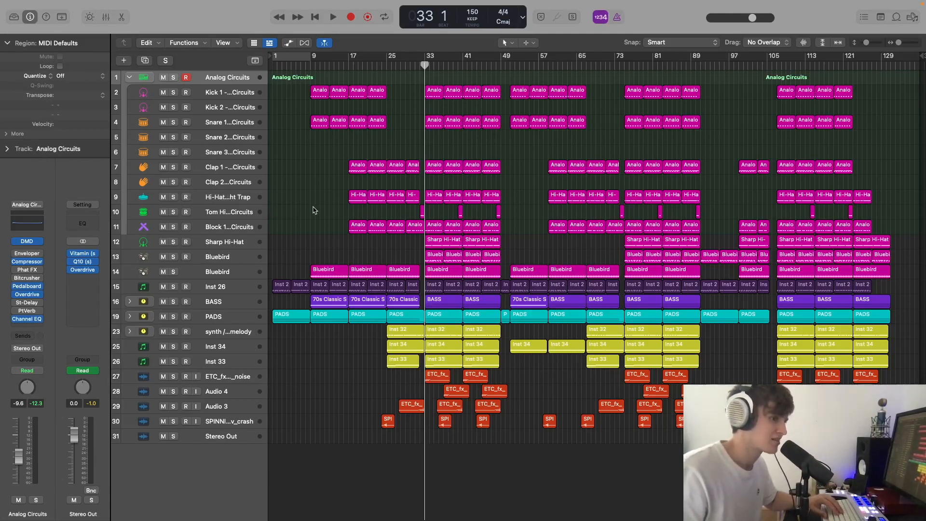
pyautogui.scroll(-1, 314, 210)
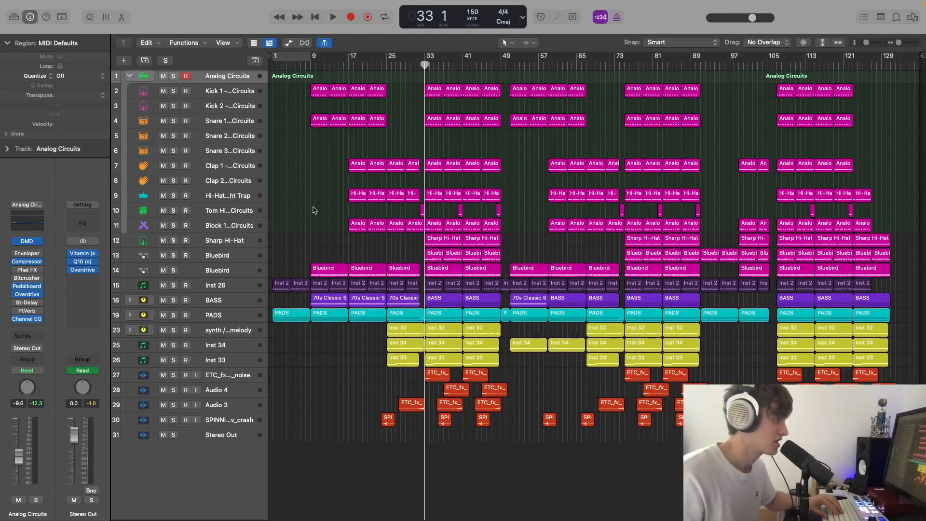
pyautogui.scroll(1, 314, 210)
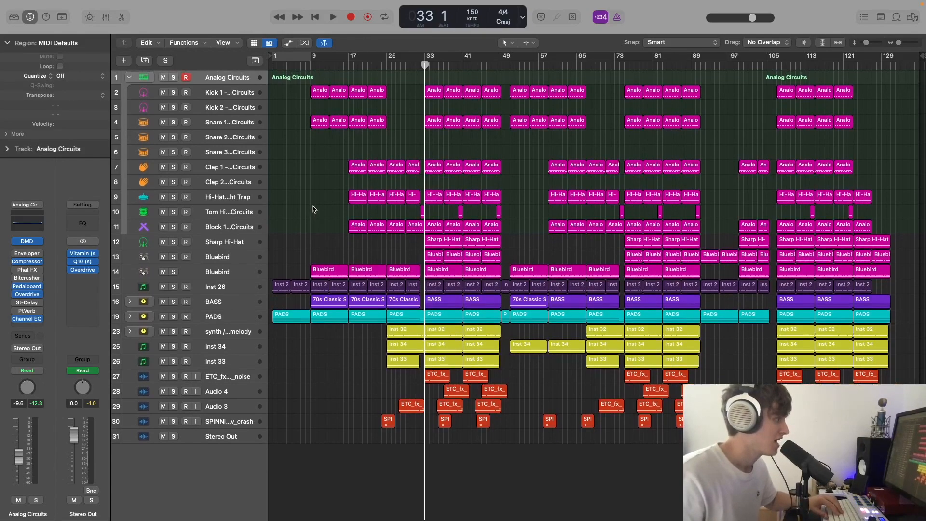
pyautogui.click(246, 243)
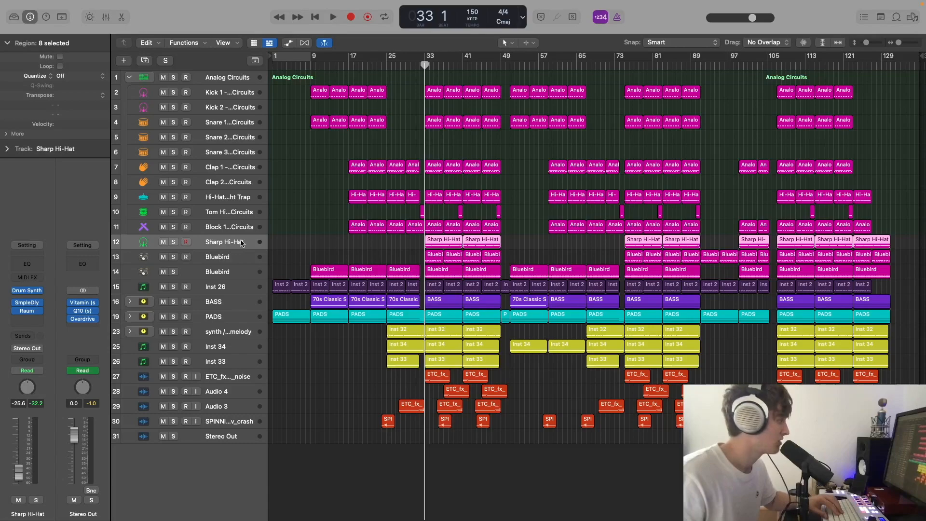
# Solo the Bluebird track directly below Sharp Hi-Hat and briefly play it from bar 33.
pyautogui.click(237, 263)
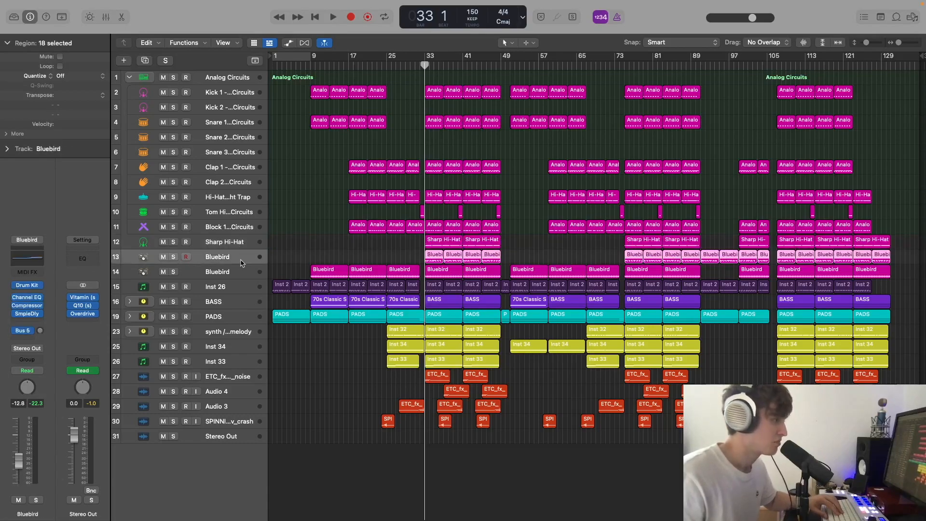
pyautogui.click(174, 257)
pyautogui.press('space')
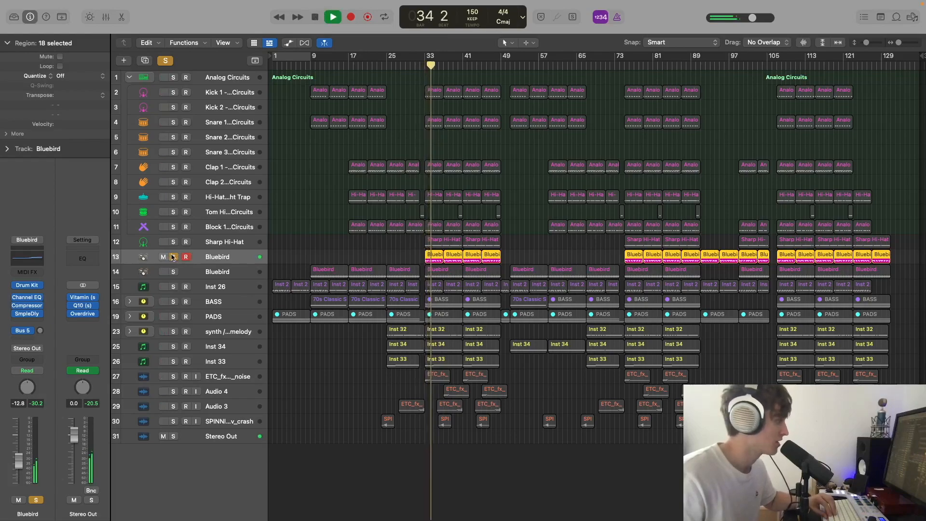
pyautogui.press('space')
# Unsolo the first Bluebird track and open the second Bluebird track's regions in the Drummer editor.
pyautogui.click(206, 271)
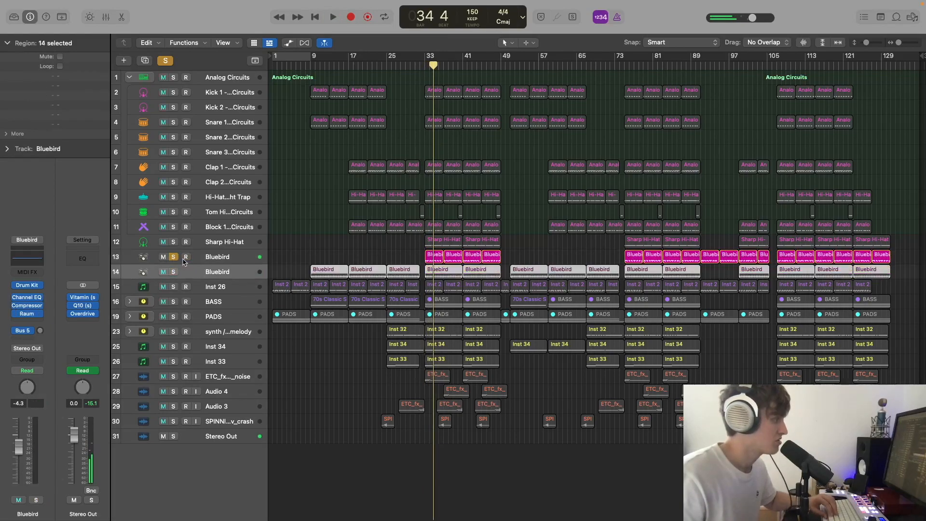
pyautogui.click(175, 258)
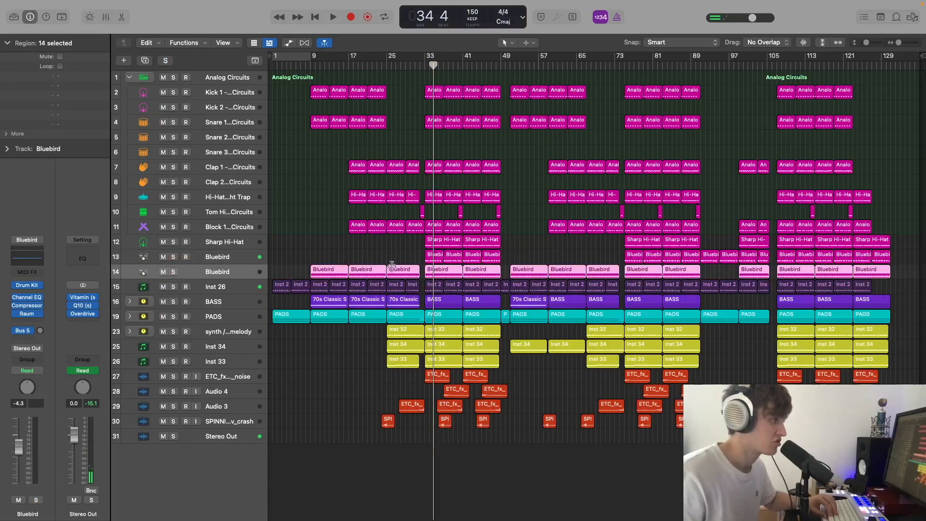
pyautogui.press('e')
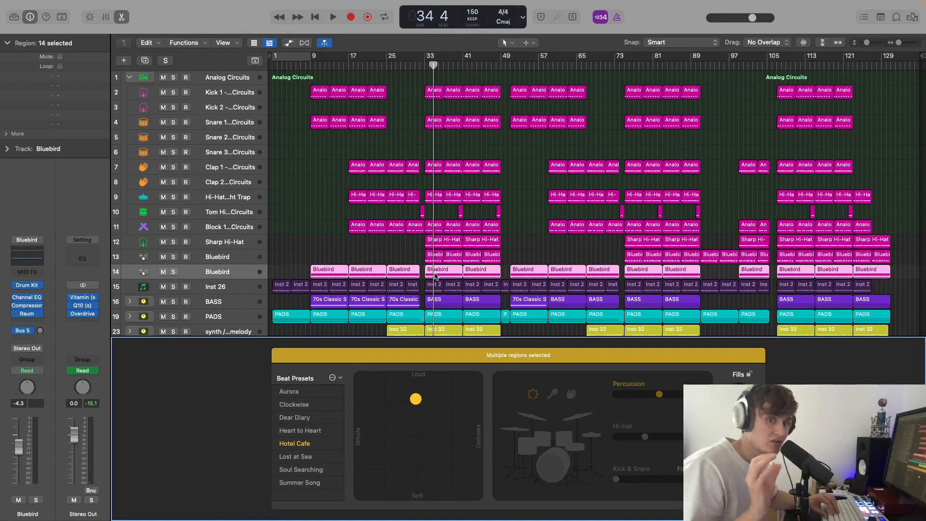
pyautogui.click(125, 62)
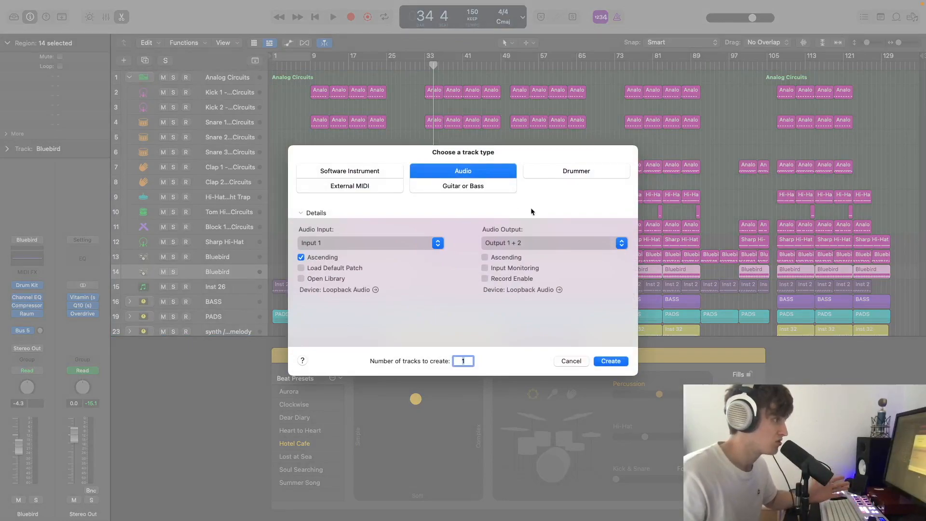
pyautogui.click(563, 174)
pyautogui.click(572, 361)
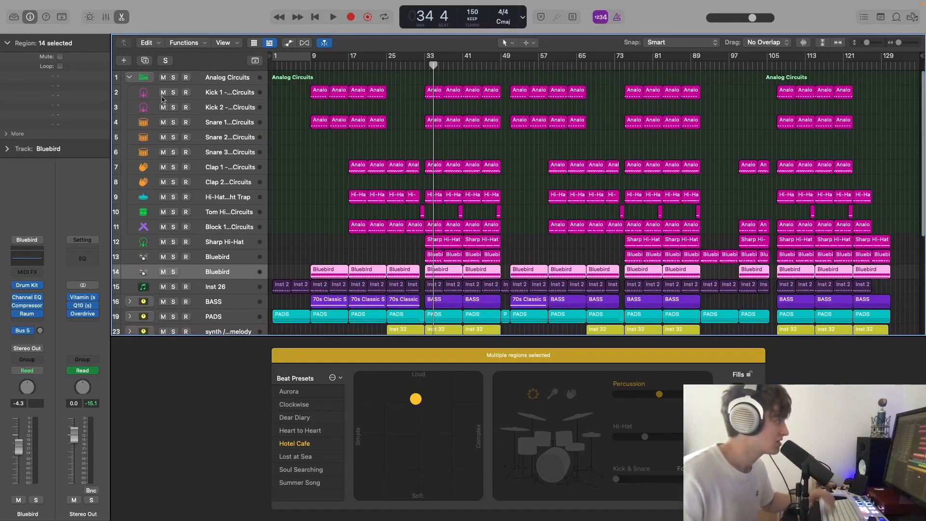
# Solo all drum tracks from the Analog Circuits stack through the second Bluebird track and play them back.
pyautogui.click(173, 80)
pyautogui.press('space')
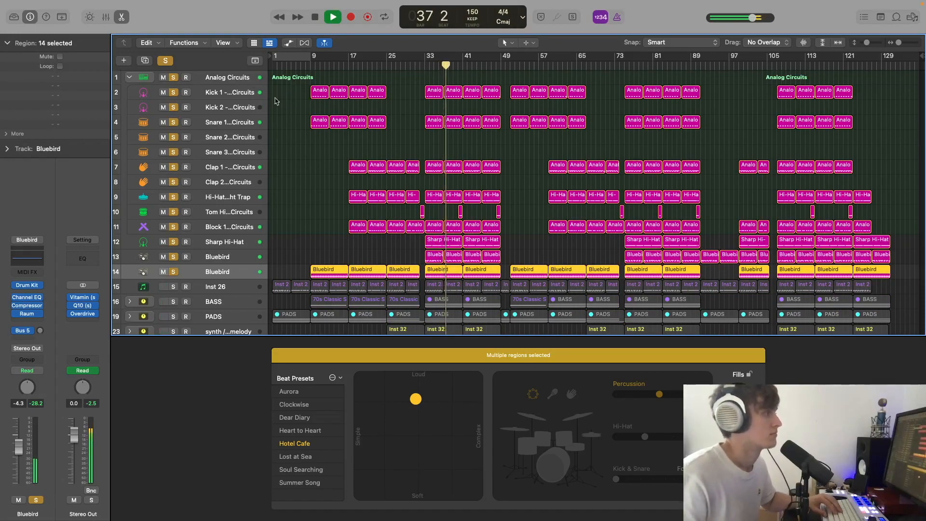
pyautogui.press('space')
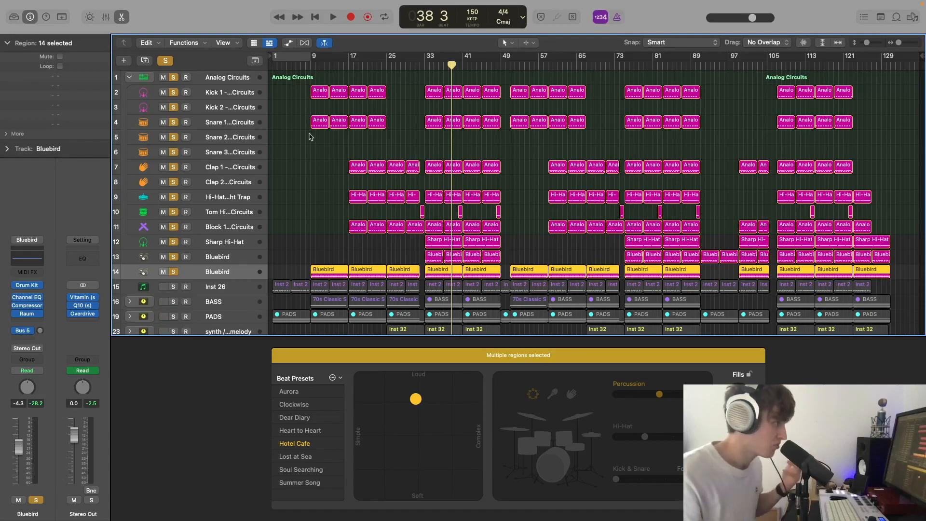
# Clear the solos, solo only Kick 1, Kick 2 and Snare 1, and play them from bar 33.
pyautogui.click(164, 60)
pyautogui.moveTo(174, 90); pyautogui.dragTo(176, 118)
pyautogui.click(427, 64)
pyautogui.press('space')
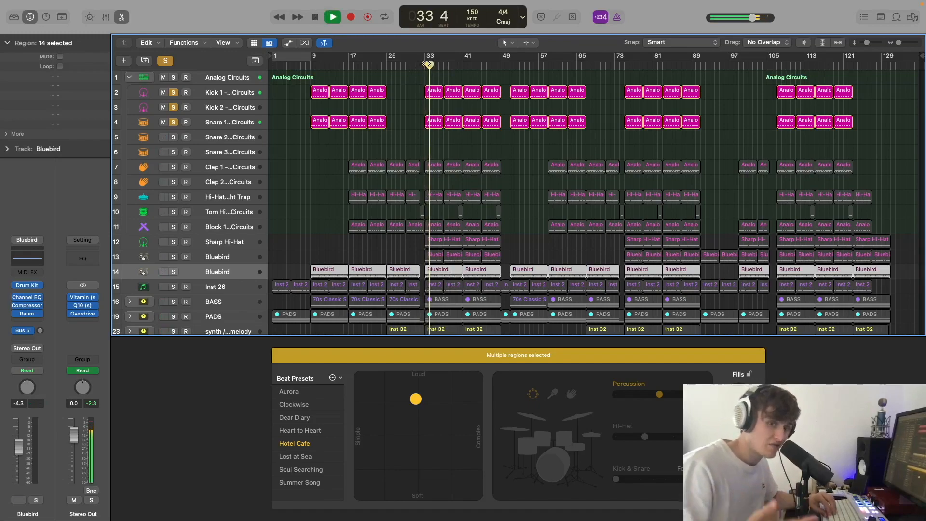
pyautogui.press('space')
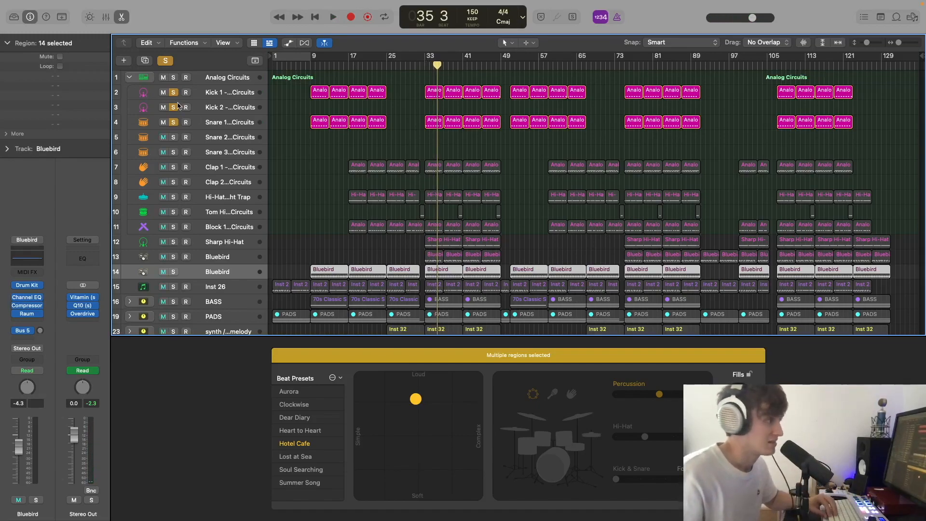
# Add Clap 1 to the soloed tracks, select it to view its notes, and close the editor.
pyautogui.scroll(-3, 214, 111)
pyautogui.scroll(3, 215, 110)
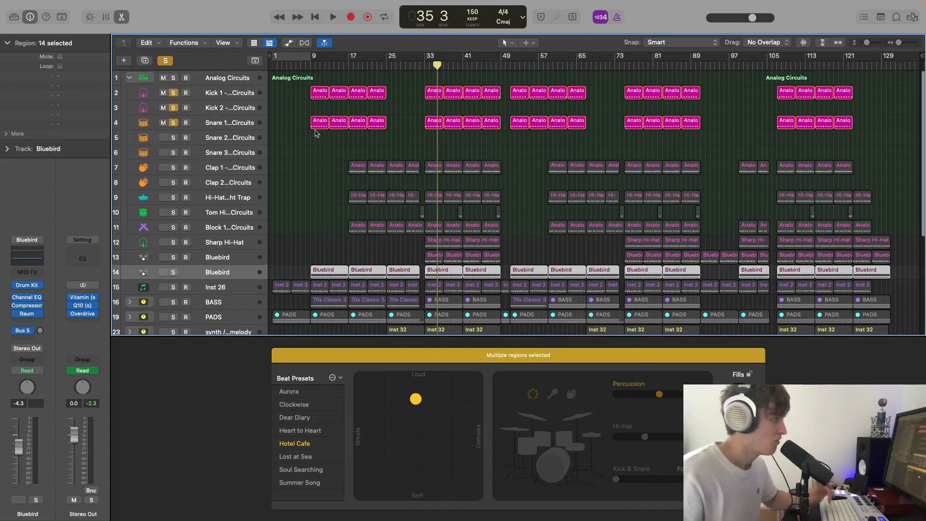
pyautogui.scroll(-5, 323, 136)
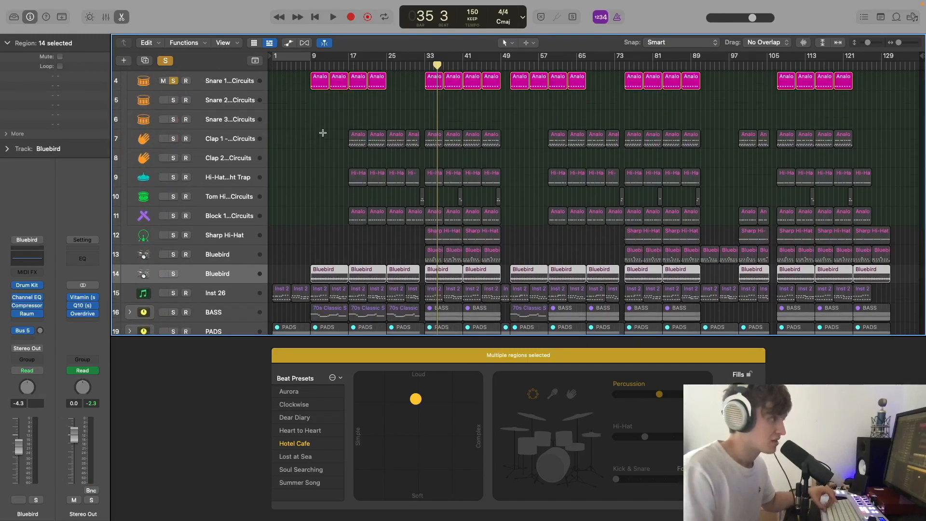
pyautogui.scroll(3, 322, 133)
pyautogui.scroll(-2, 322, 133)
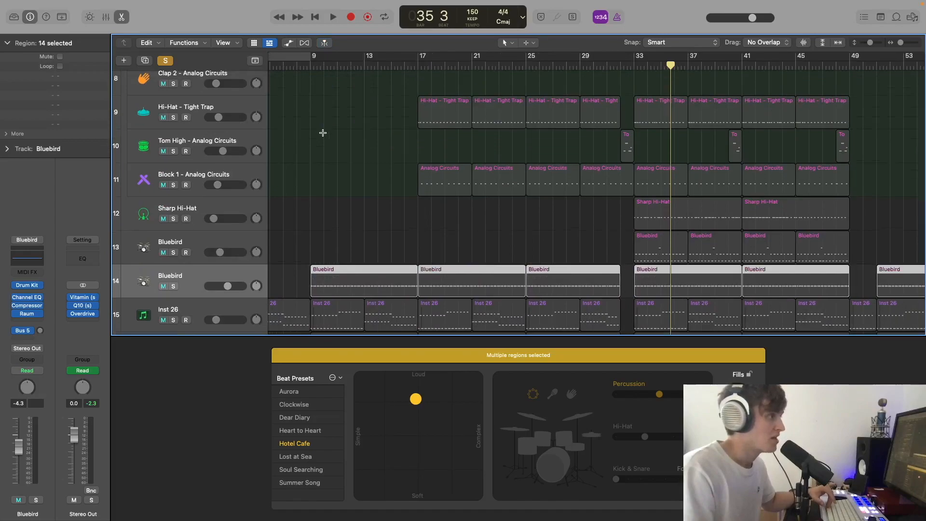
pyautogui.scroll(3, 322, 134)
pyautogui.scroll(3, 181, 145)
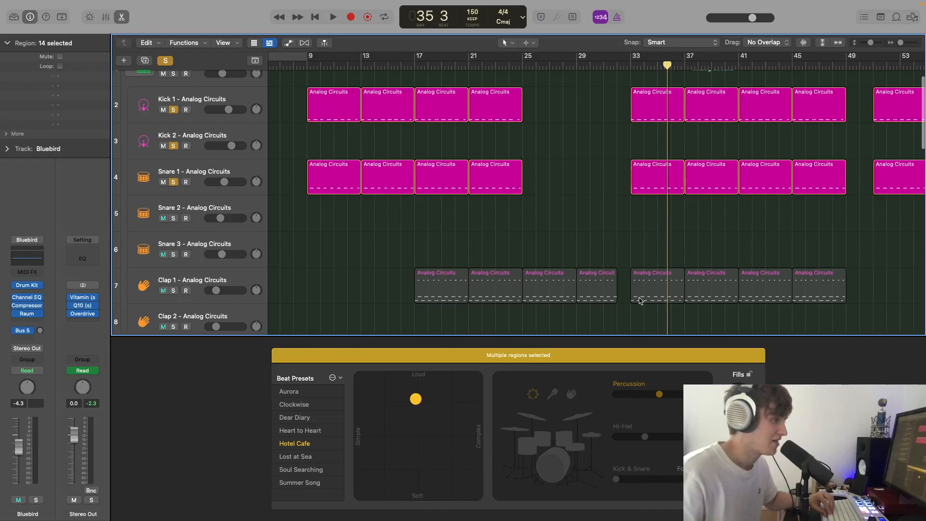
pyautogui.click(174, 291)
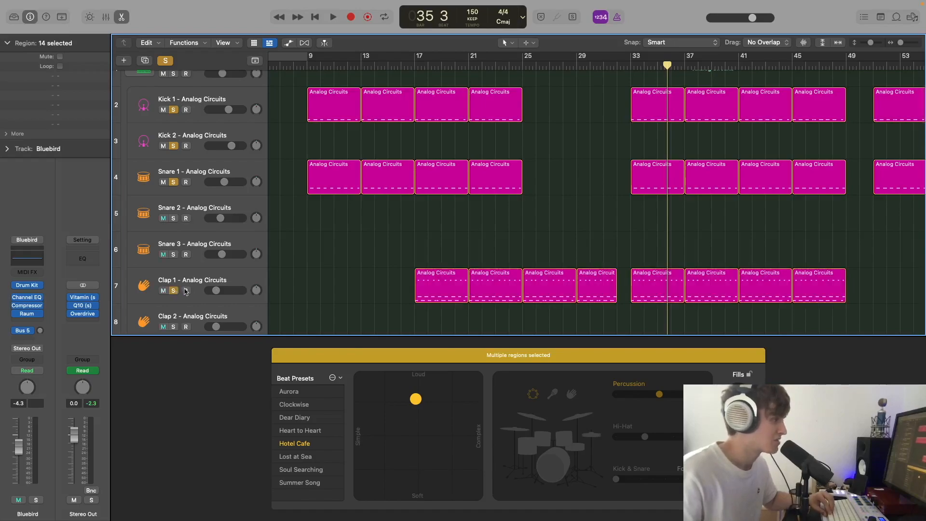
pyautogui.click(252, 287)
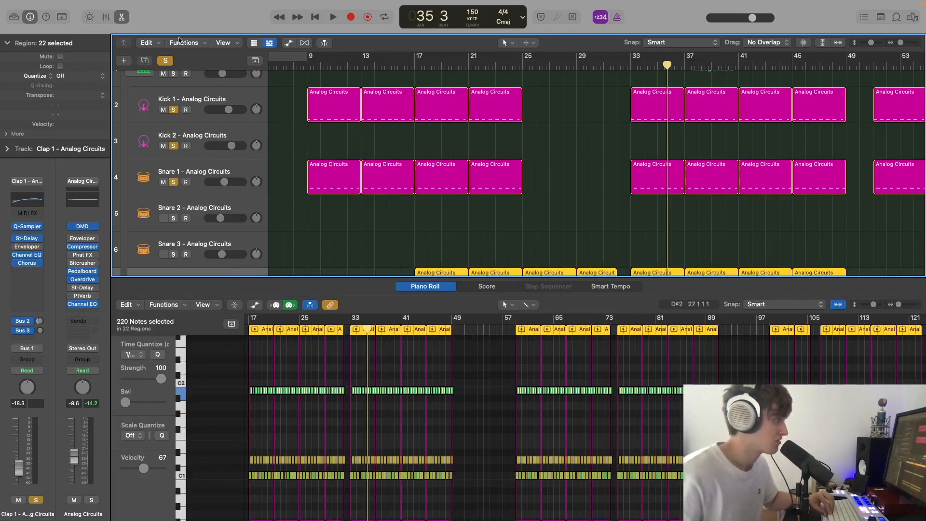
pyautogui.click(122, 17)
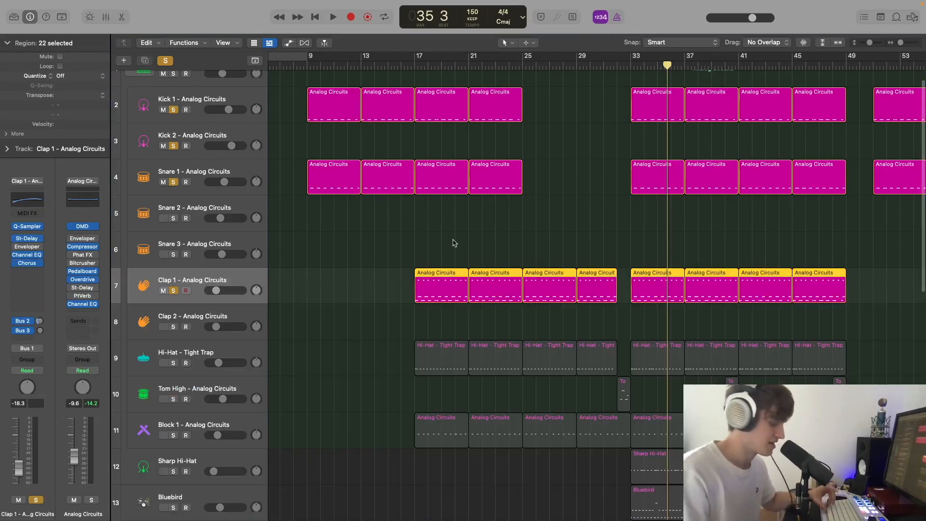
# Clear the other solos, solo Clap 1 alone, and play it from just before bar 17.
pyautogui.click(165, 60)
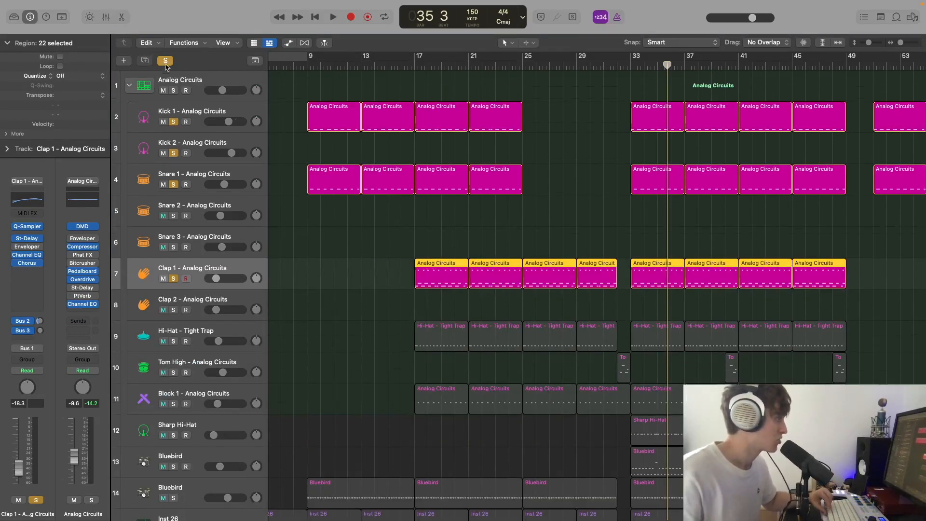
pyautogui.click(173, 278)
pyautogui.click(413, 65)
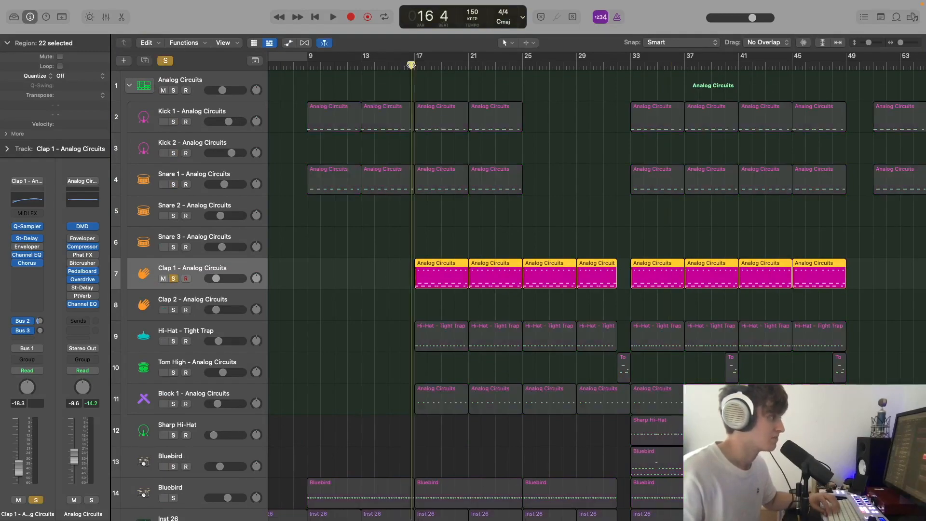
pyautogui.press('space')
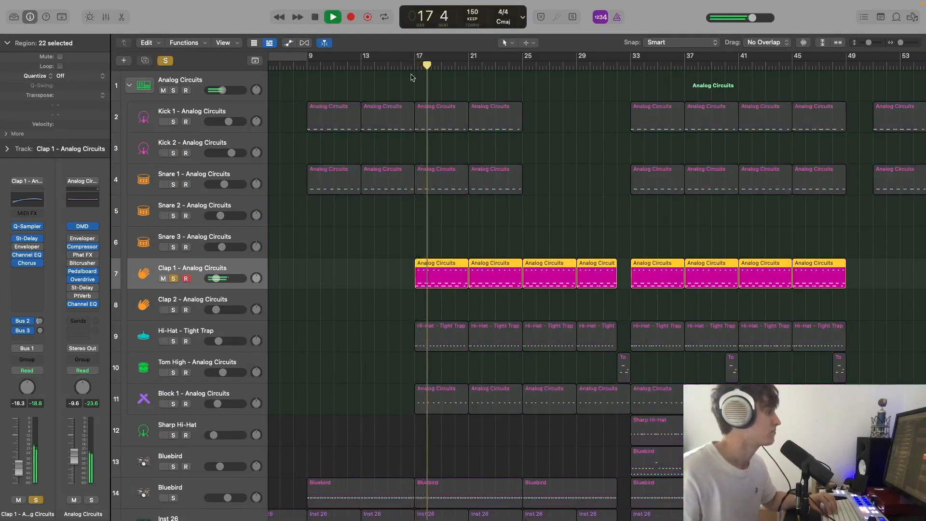
pyautogui.scroll(1, 232, 224)
pyautogui.press('space')
# Solo every track from the Analog Circuits stack through Block 1 and start playback at bar 17.
pyautogui.moveTo(173, 91); pyautogui.dragTo(185, 400)
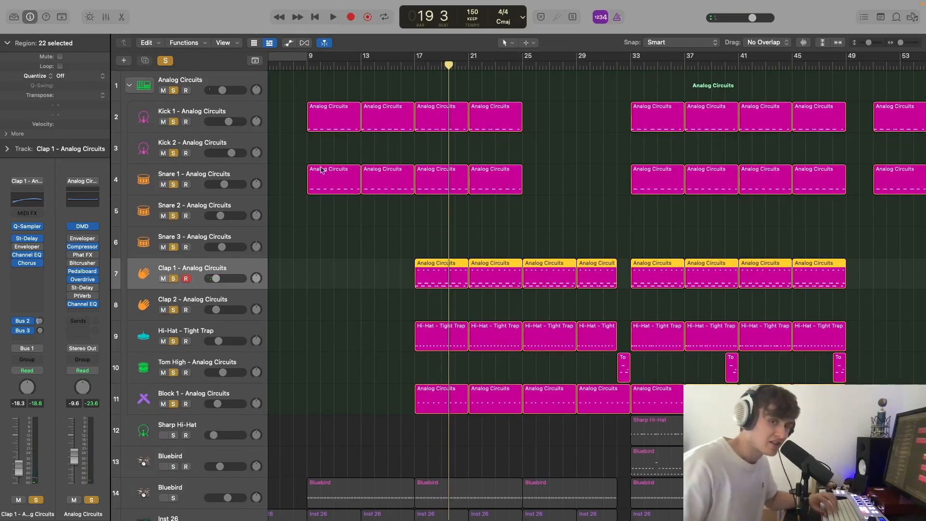
pyautogui.click(415, 64)
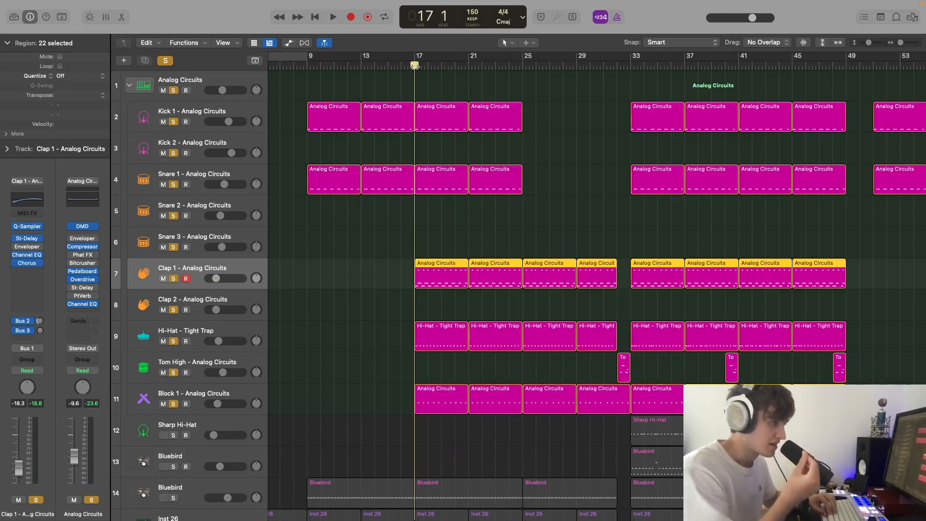
pyautogui.press('space')
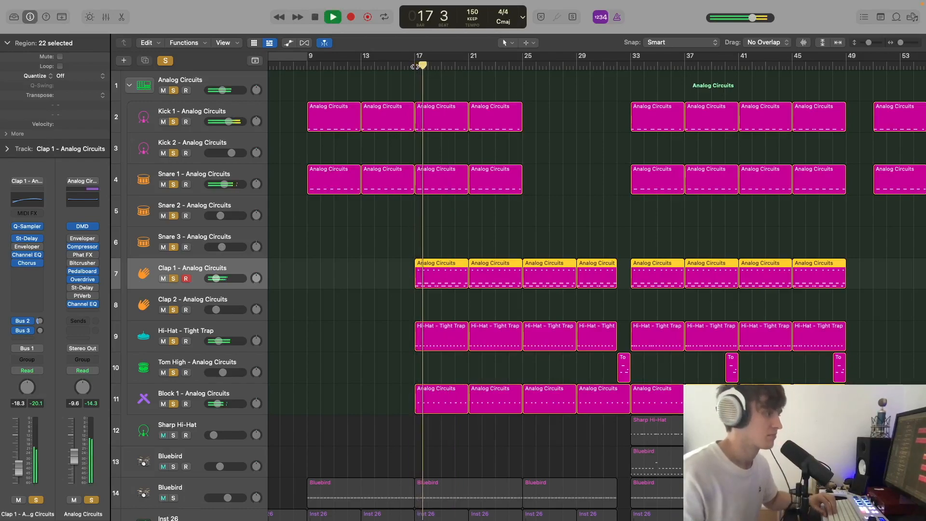
# Add Sharp Hi-Hat and both Bluebird tracks to the solo during playback, and stop after listening.
pyautogui.scroll(-6, 309, 163)
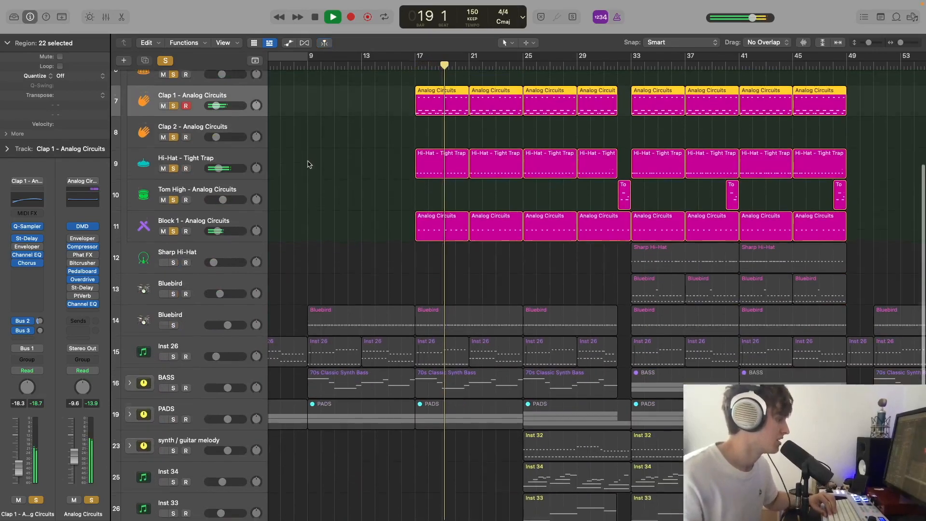
pyautogui.scroll(-1, 194, 253)
pyautogui.moveTo(170, 235); pyautogui.dragTo(190, 282)
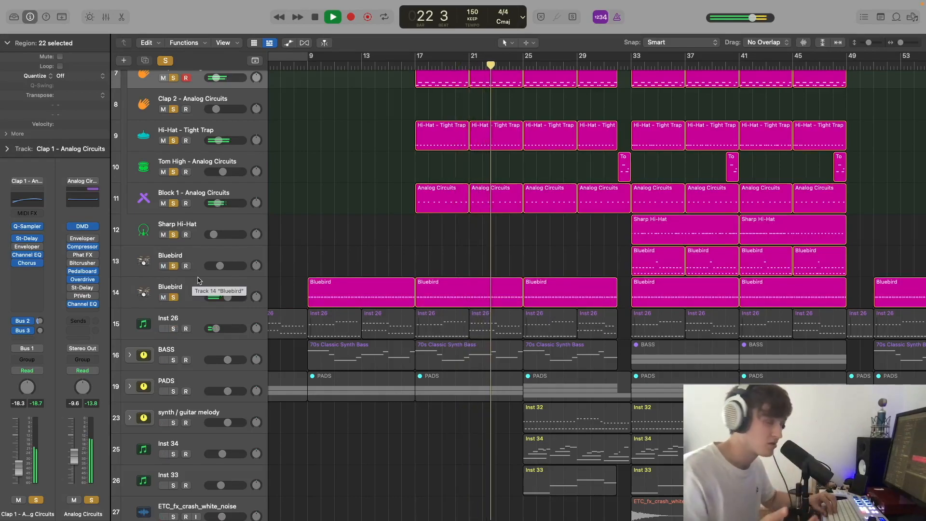
pyautogui.press('space')
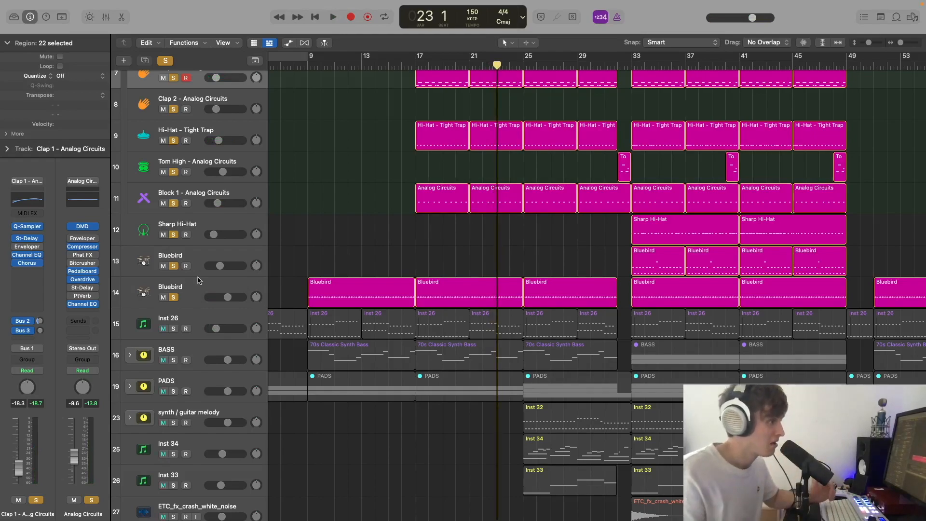
# Clear the solos, solo Tom High alone, play its fill from bar 32, and stop playback at its end.
pyautogui.click(241, 166)
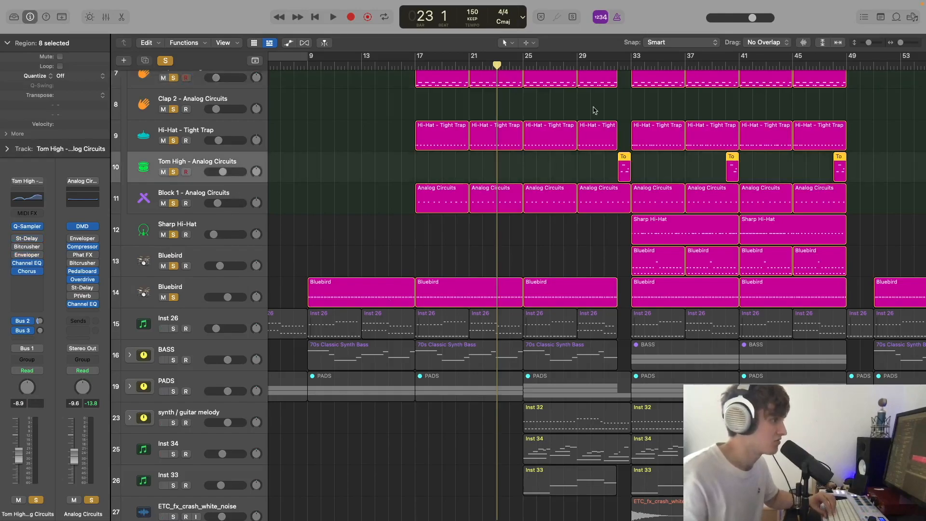
pyautogui.click(617, 66)
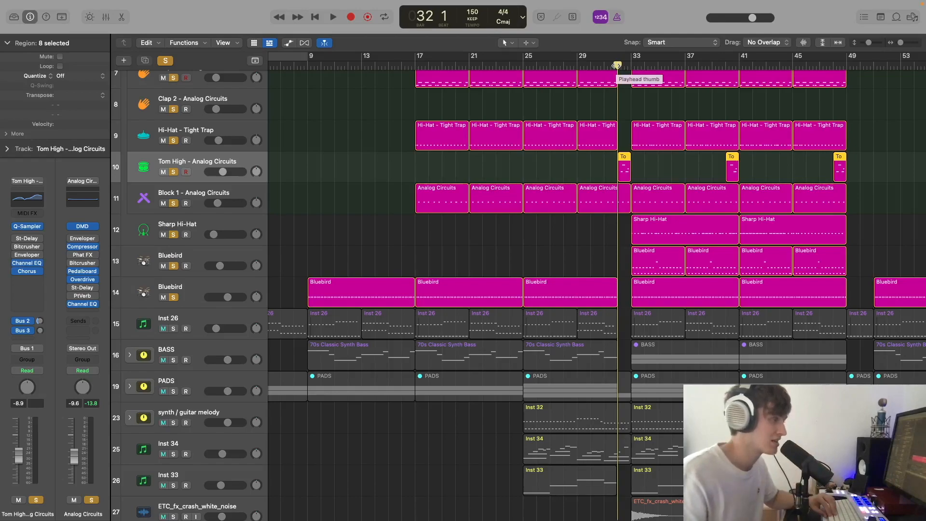
pyautogui.click(165, 60)
pyautogui.click(173, 171)
pyautogui.press('space')
pyautogui.press('space')
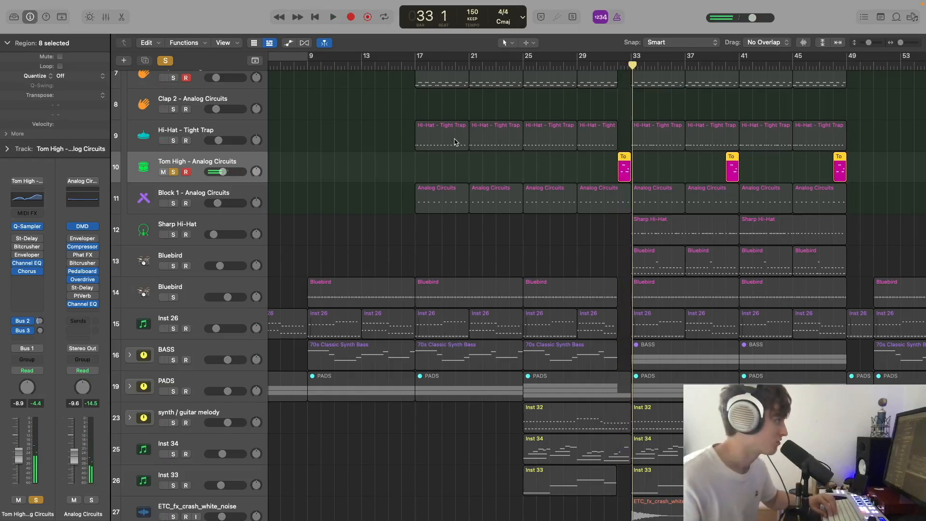
# Turn off the Tom High solo, inspect the Analog Lab instrument on the Inst 26 track, and close it.
pyautogui.click(165, 61)
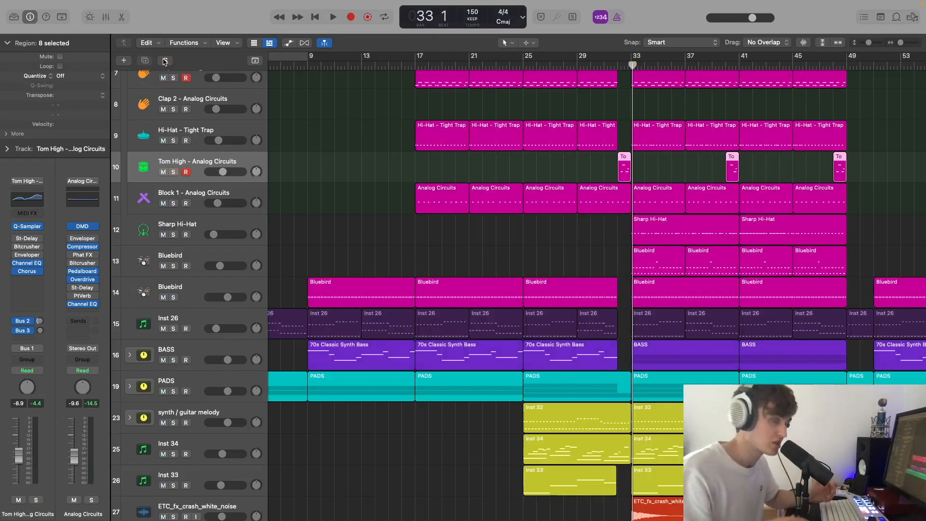
pyautogui.scroll(-3, 305, 198)
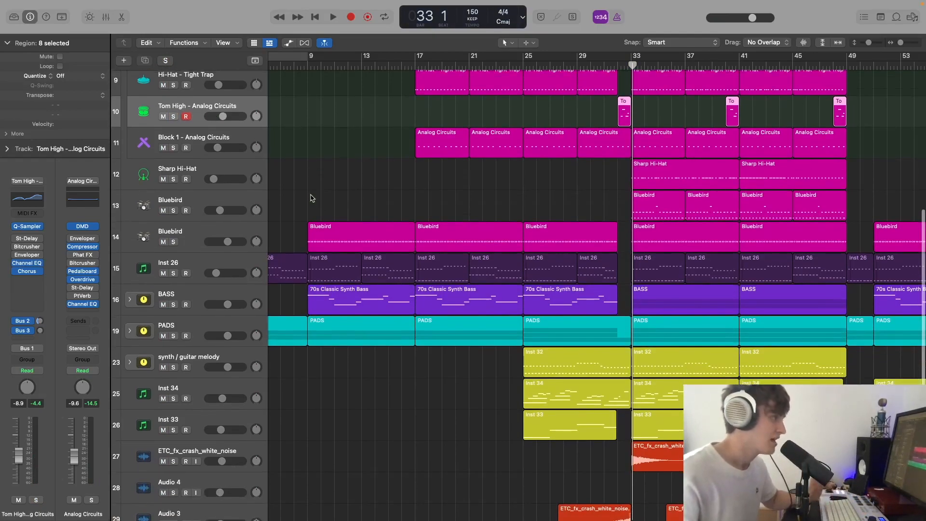
pyautogui.click(218, 248)
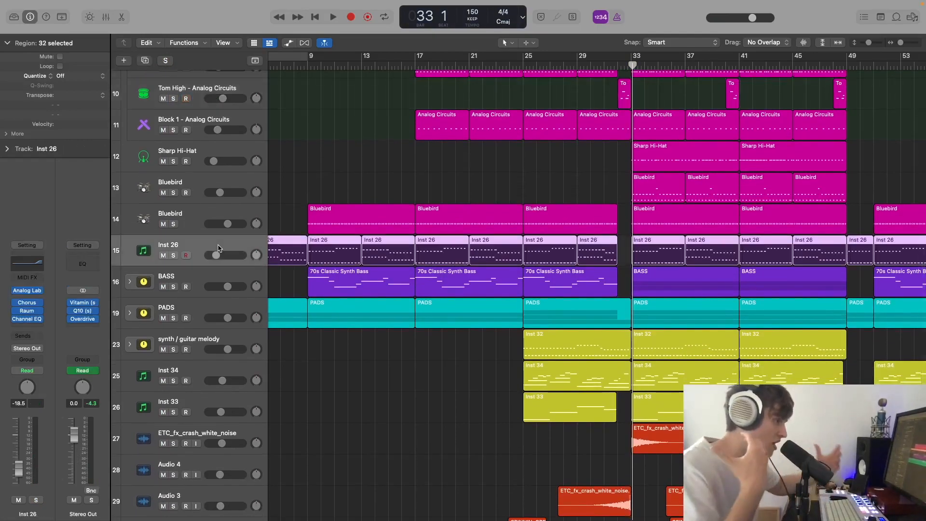
pyautogui.click(28, 290)
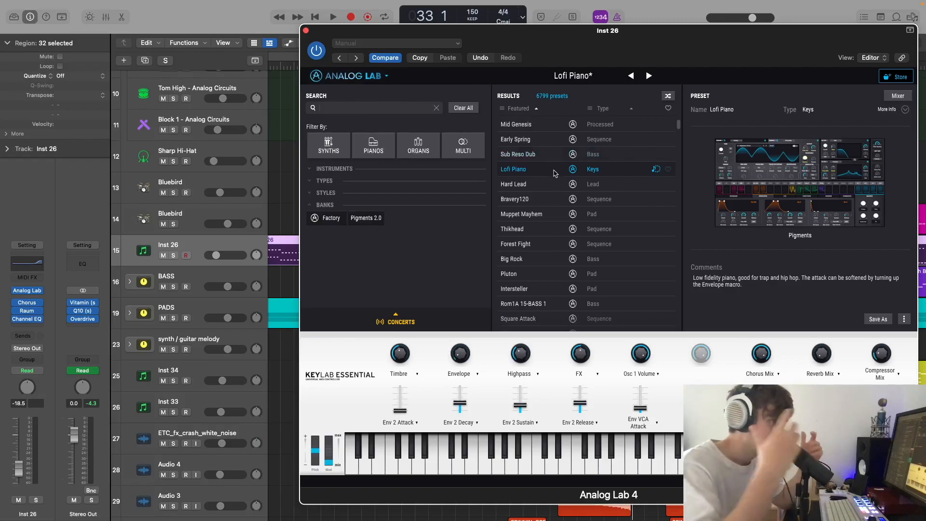
pyautogui.click(306, 31)
# Solo Inst 26, play it from bar 21, and check the Decay setting in its Raum reverb before closing the plug-in.
pyautogui.click(173, 255)
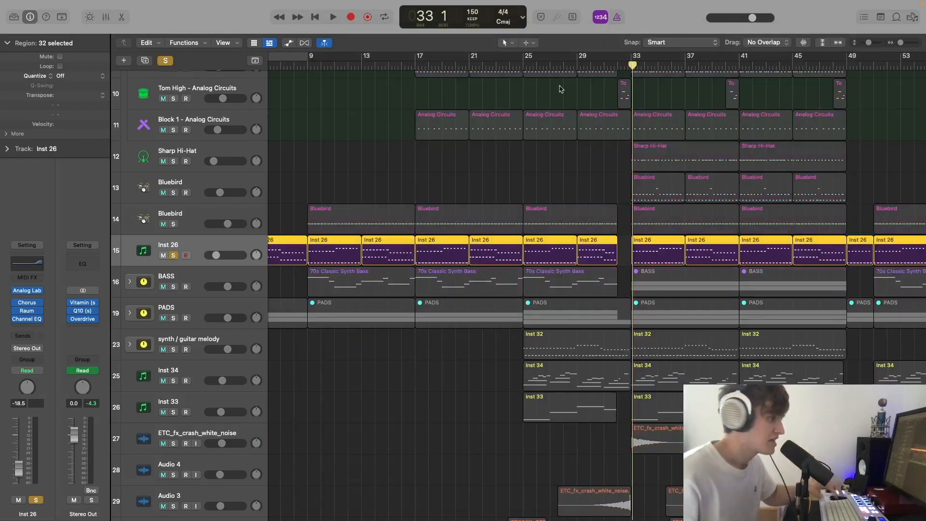
pyautogui.click(469, 71)
pyautogui.press('space')
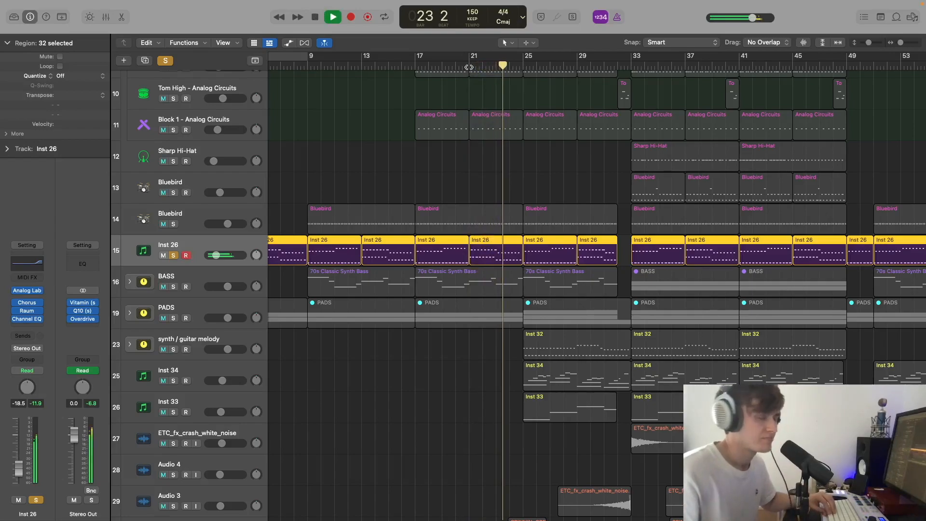
pyautogui.press('space')
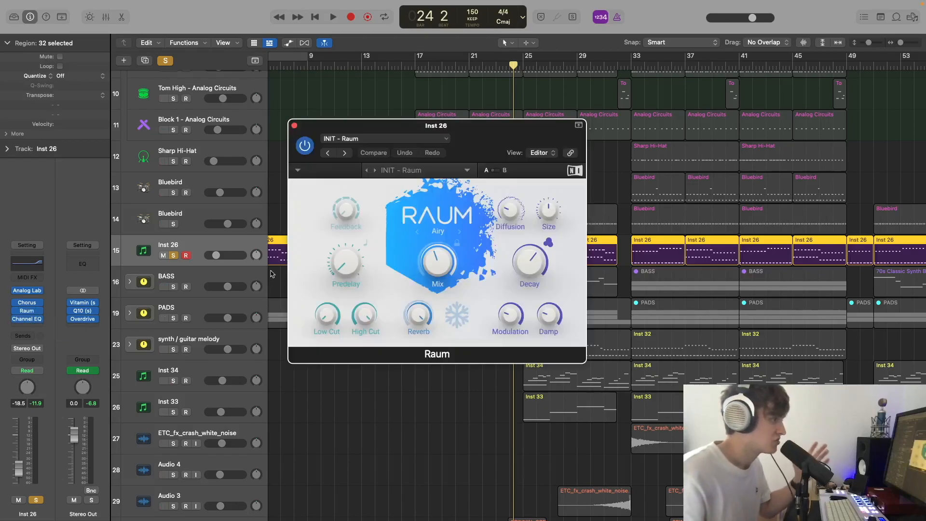
pyautogui.moveTo(528, 256)
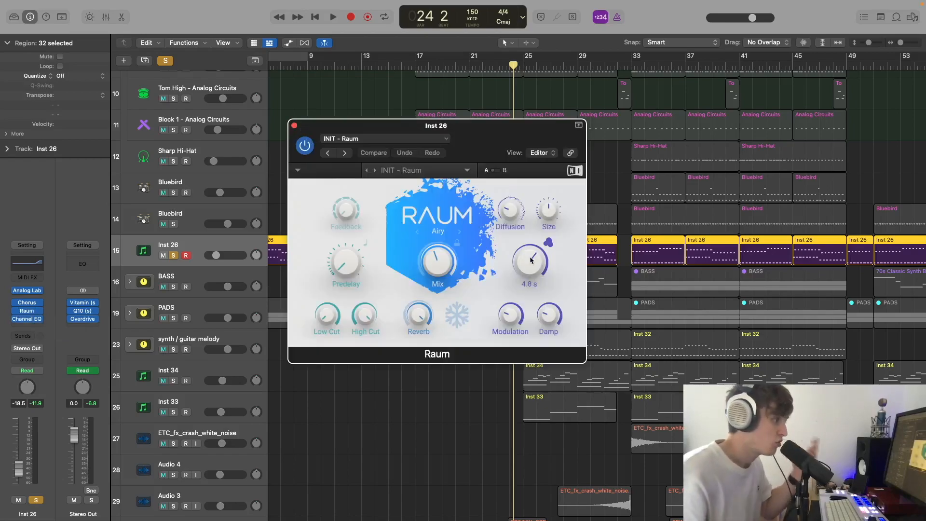
pyautogui.click(294, 125)
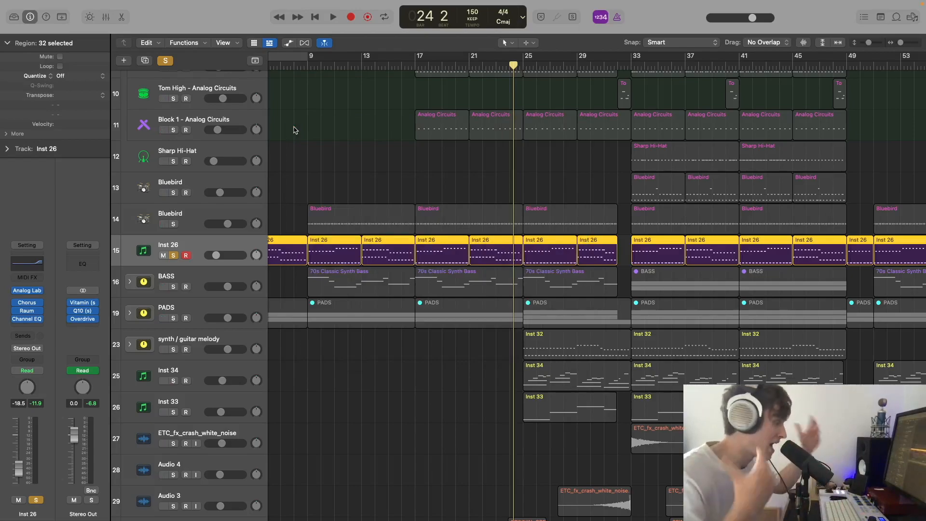
# Add every drum track, from the lower Bluebird up through the Analog Circuits stack, to the Inst 26 solo.
pyautogui.scroll(2, 220, 194)
pyautogui.moveTo(173, 280); pyautogui.dragTo(172, 148)
pyautogui.scroll(4, 172, 148)
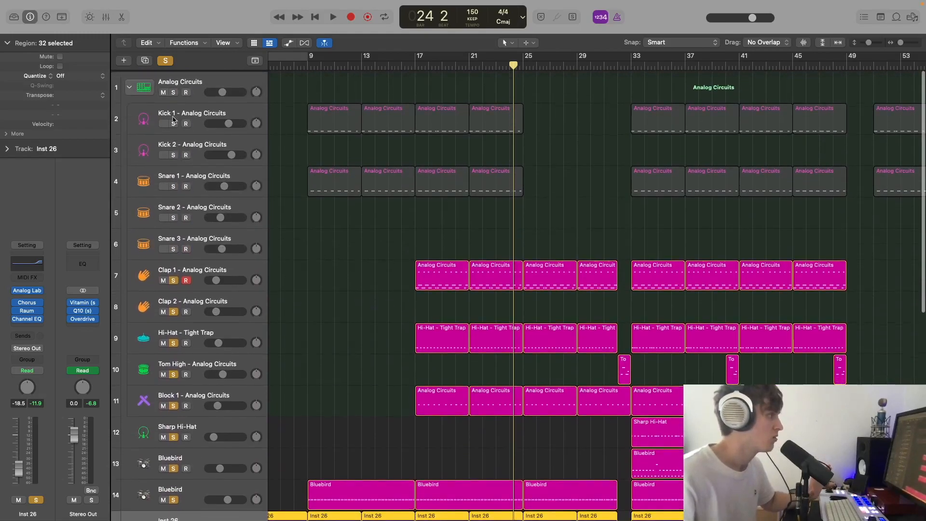
pyautogui.click(173, 90)
# Play the soloed drums and Inst 26 together from bar 17 and stop after listening.
pyautogui.click(423, 64)
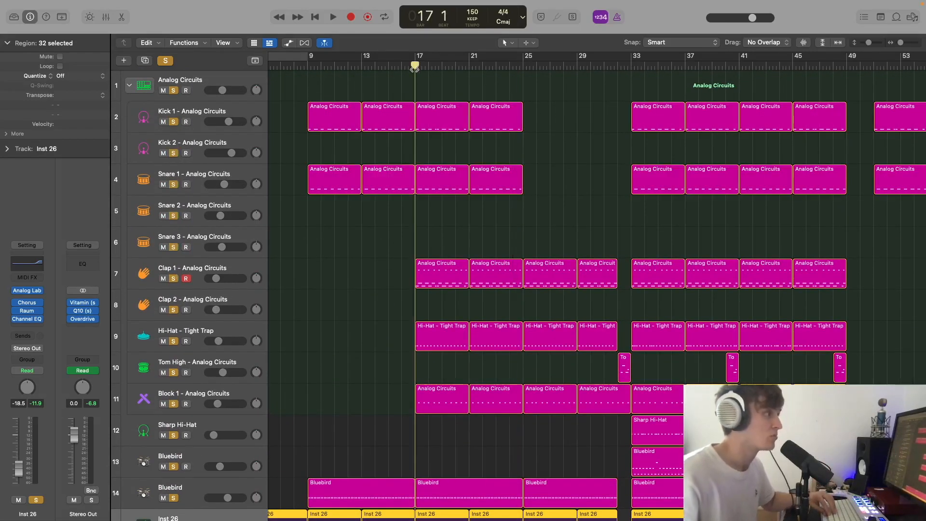
pyautogui.press('space')
pyautogui.scroll(-1, 475, 145)
pyautogui.scroll(-3, 475, 145)
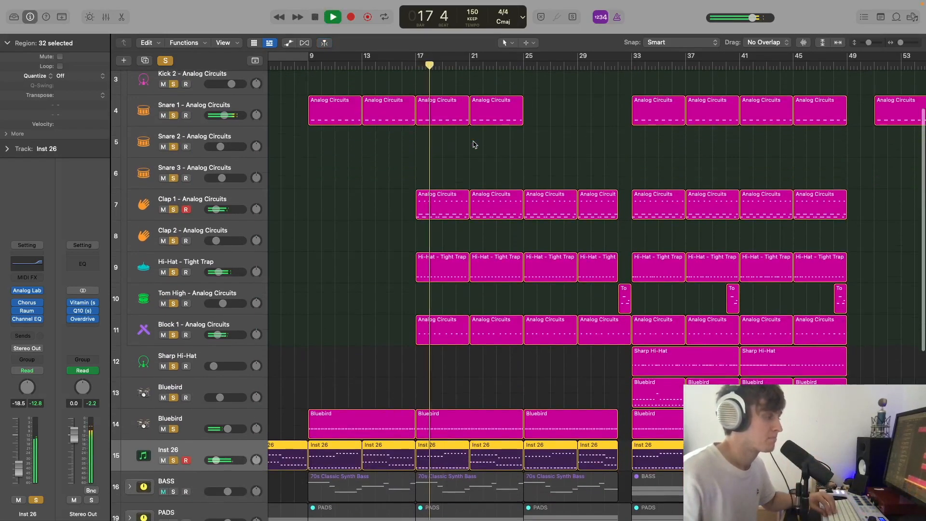
pyautogui.press('space')
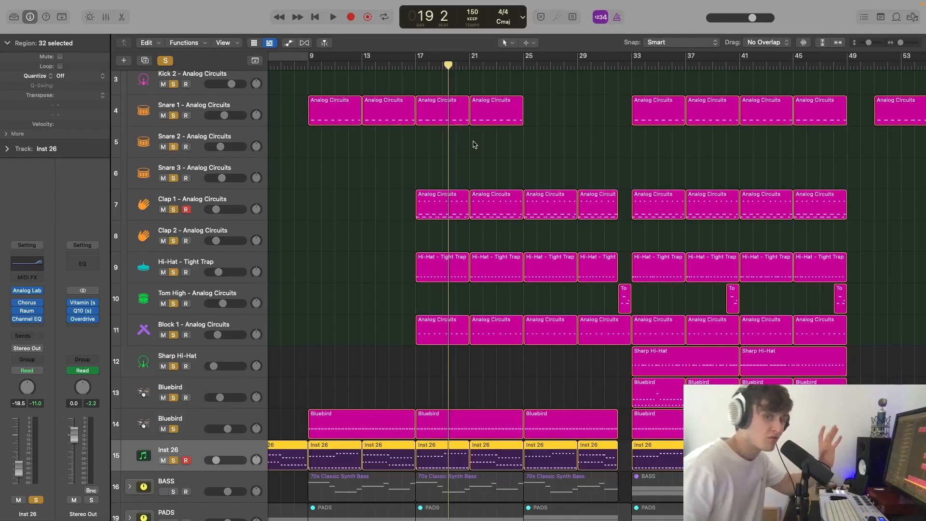
# Shrink the track heights so the whole arrangement fits, and set a cycle range from bar 33 to bar 41.
pyautogui.scroll(-6, 593, 202)
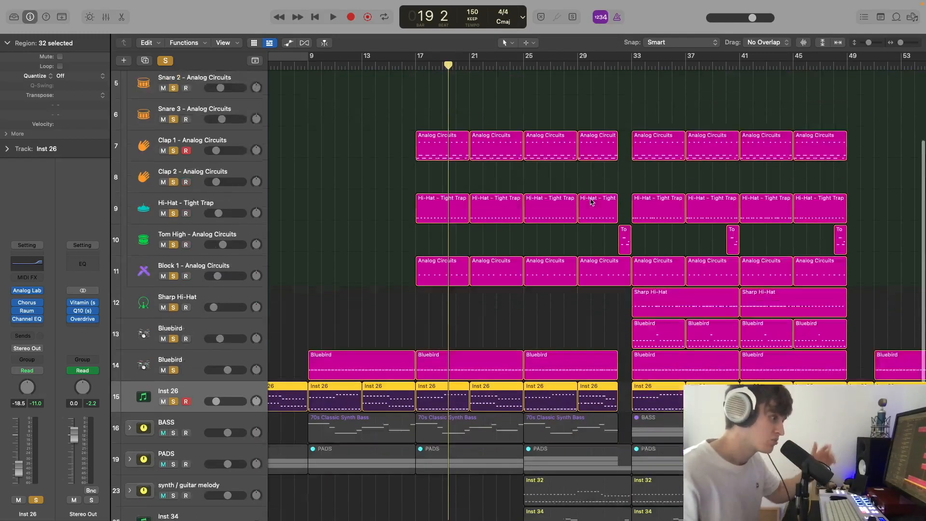
pyautogui.press('super+Up')
pyautogui.press('super+Up')
pyautogui.press('super+Up')
pyautogui.press('super+Up')
pyautogui.press('super+Up')
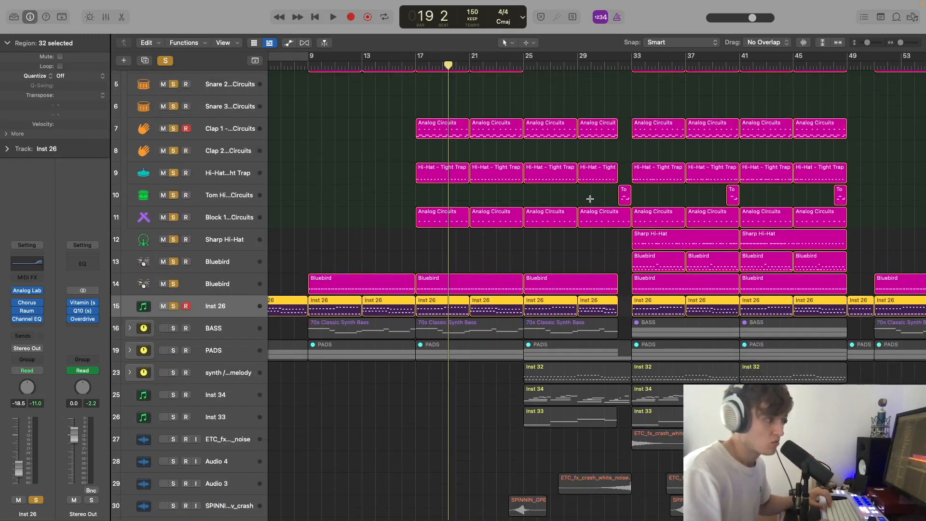
pyautogui.hscroll(1, 592, 201)
pyautogui.hscroll(5, 592, 202)
pyautogui.scroll(1, 592, 201)
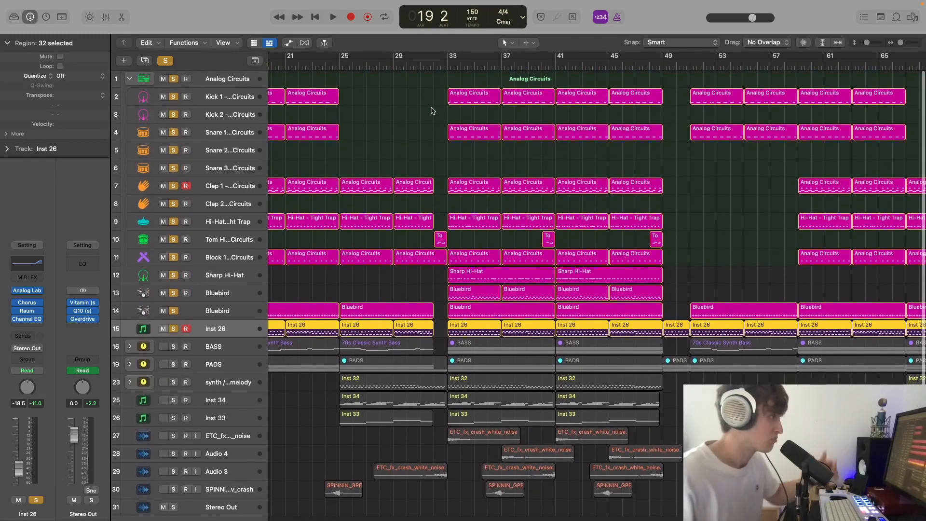
pyautogui.moveTo(450, 57); pyautogui.dragTo(558, 68)
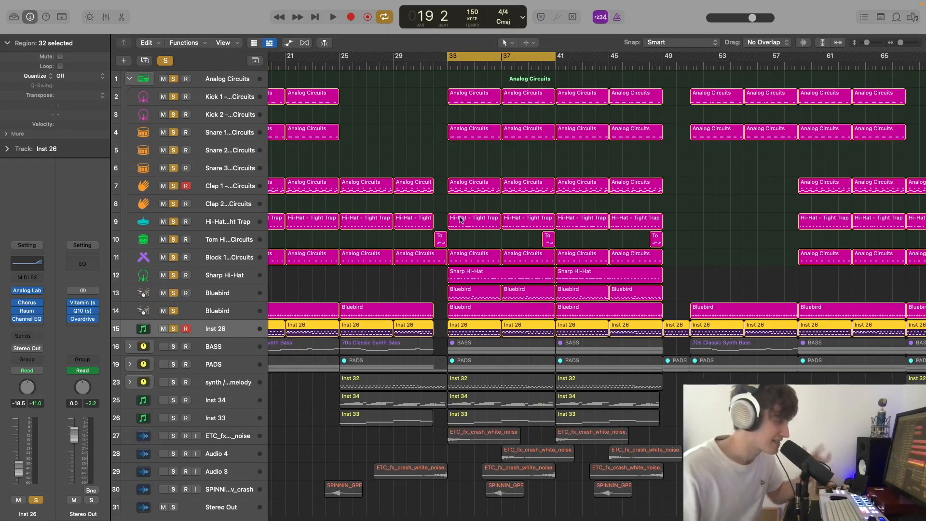
# Expand and solo the BASS stack, then inspect the Alchemy instrument on the 70s Classic Synth Bass track and close it.
pyautogui.scroll(-3, 140, 299)
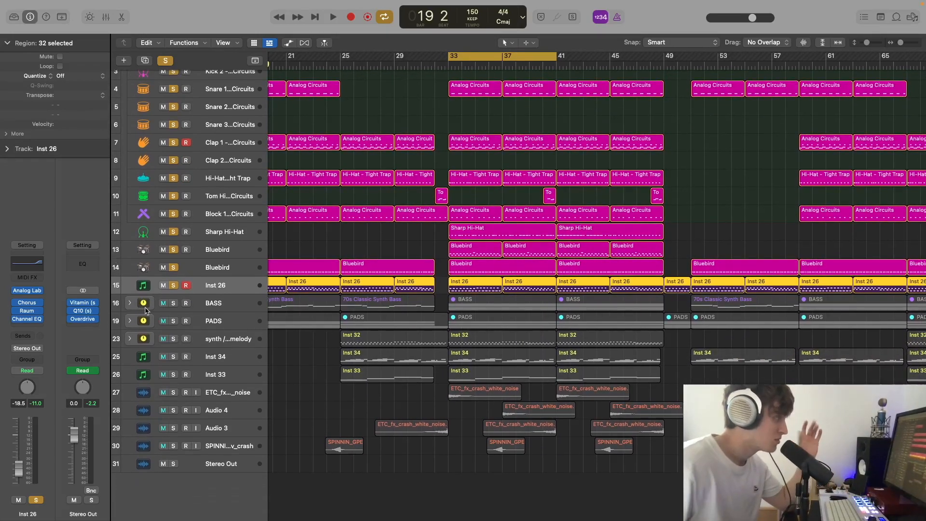
pyautogui.click(130, 303)
pyautogui.scroll(-2, 229, 264)
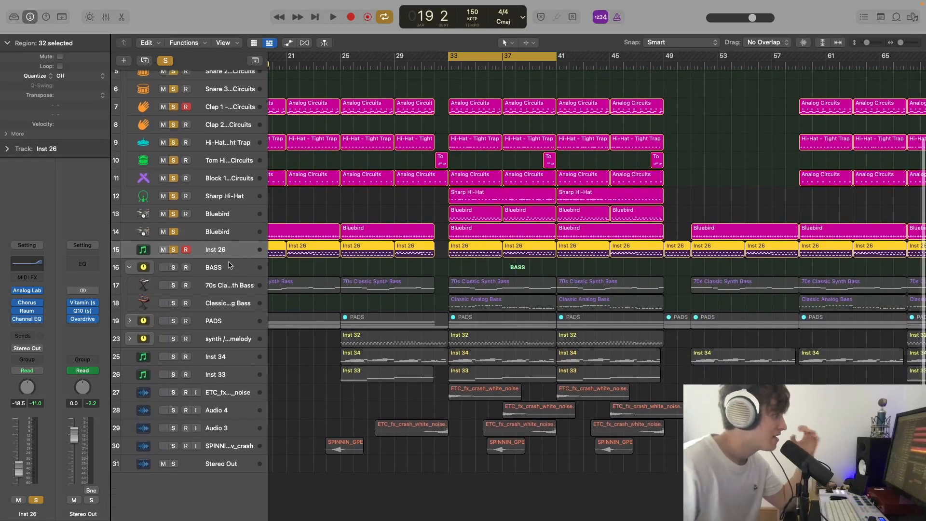
pyautogui.click(172, 268)
pyautogui.click(221, 284)
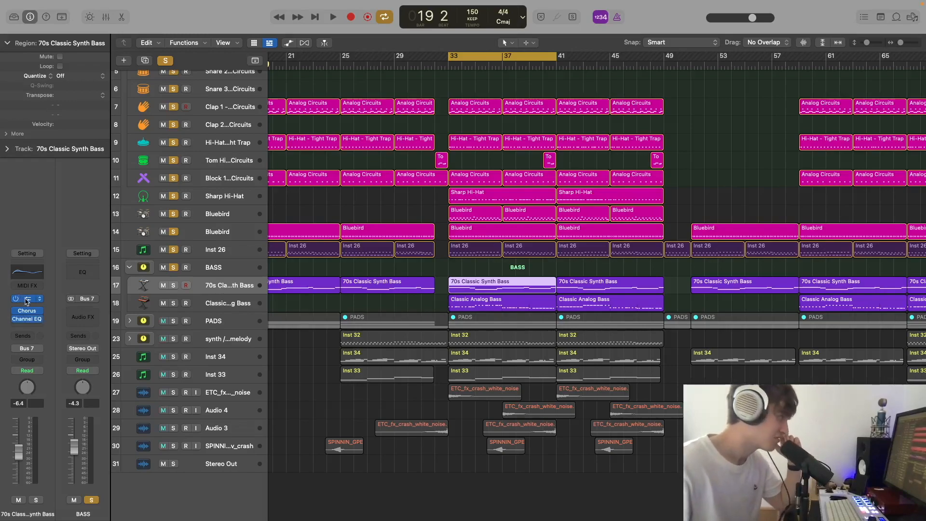
pyautogui.click(27, 299)
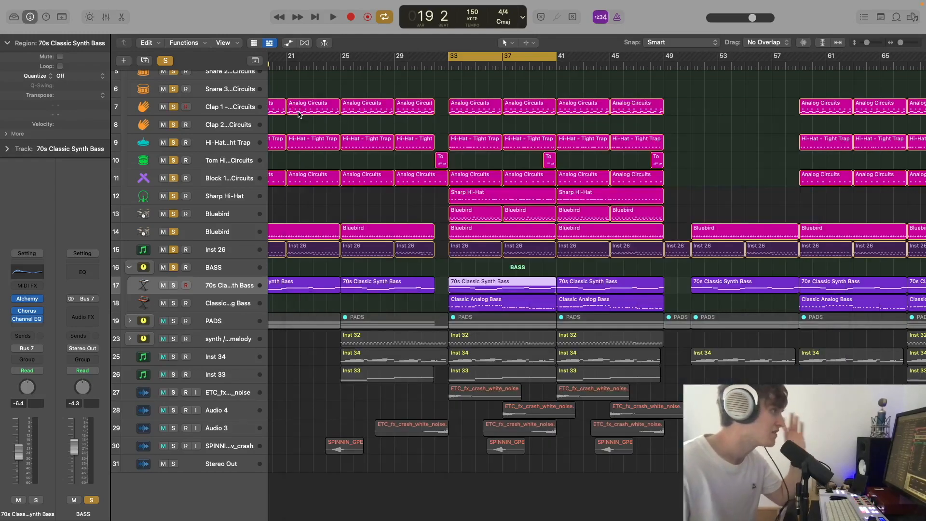
pyautogui.click(294, 110)
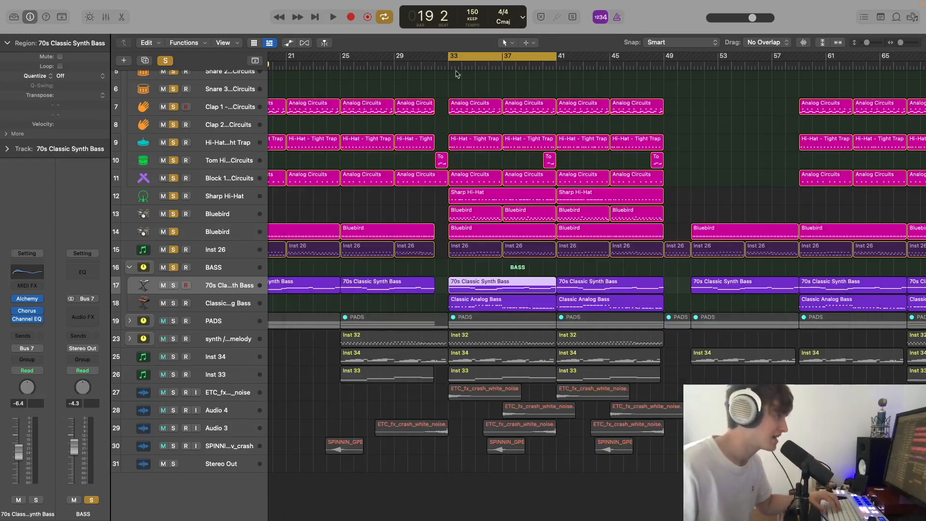
# Solo 70s Classic Synth Bass within the BASS stack and start playback from bar 33.
pyautogui.click(448, 63)
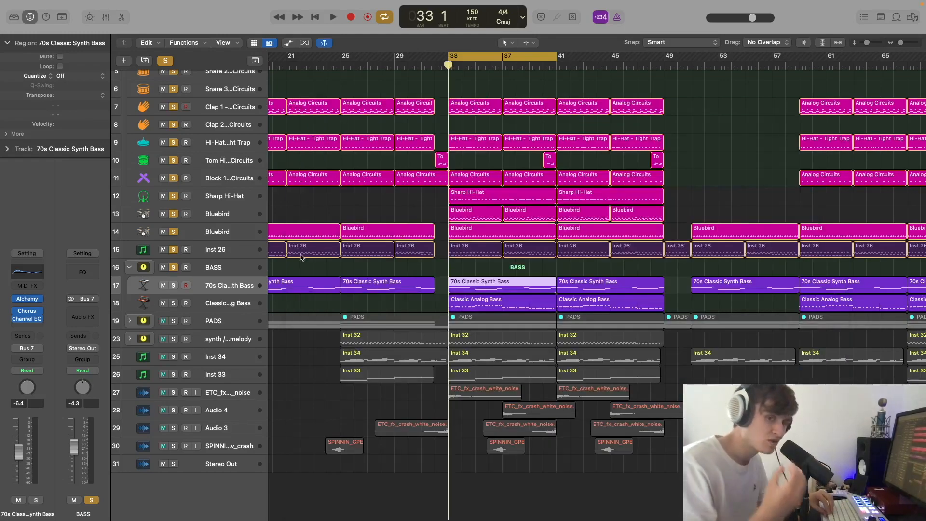
pyautogui.click(172, 286)
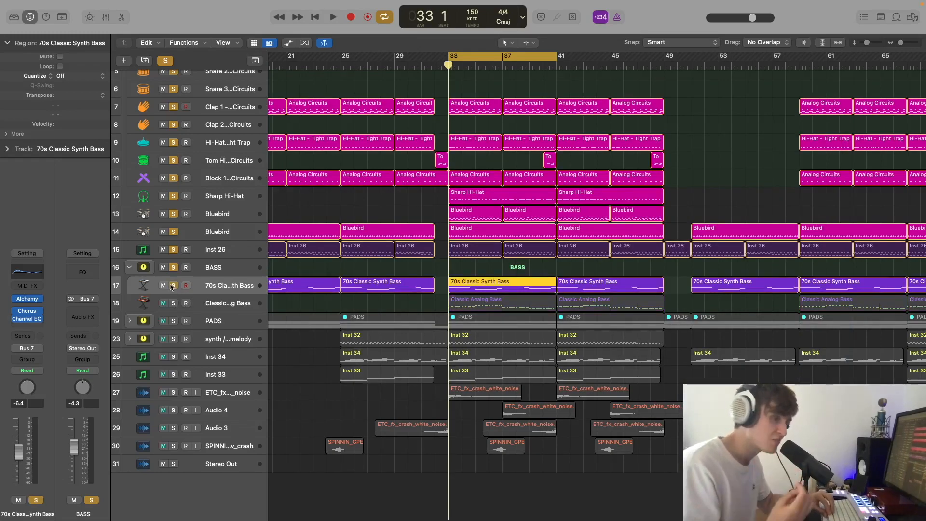
pyautogui.press('space')
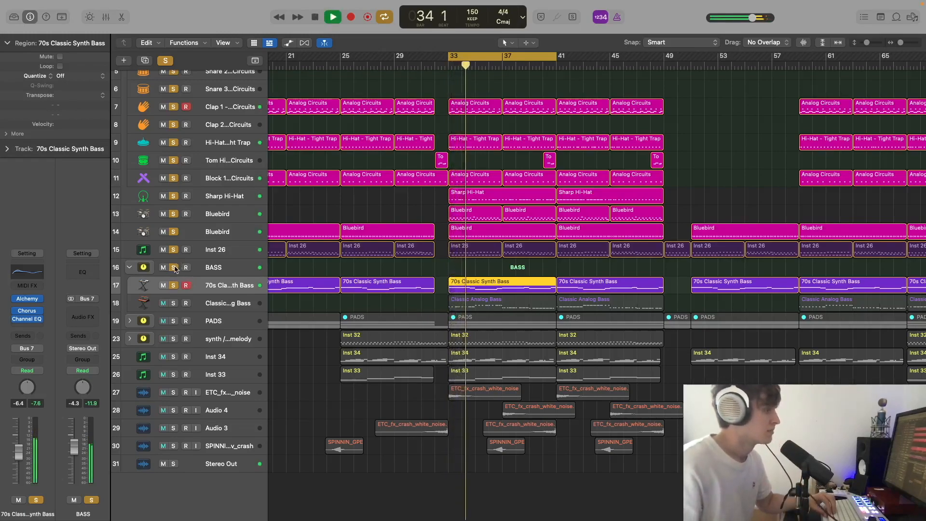
# Unsolo the tracks above 70s Classic Synth Bass during playback, stop, and solo the drums, Inst 26 and BASS again.
pyautogui.click(176, 269)
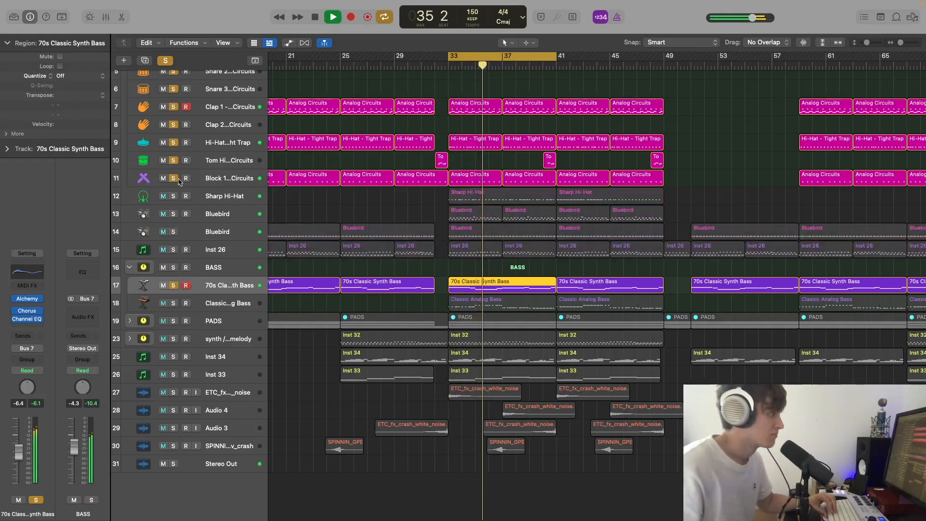
pyautogui.scroll(3, 224, 193)
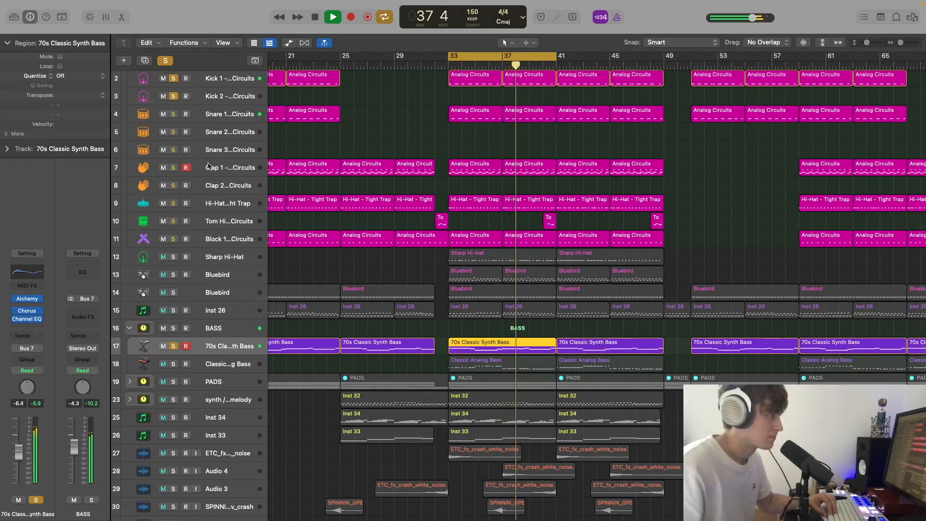
pyautogui.scroll(1, 207, 186)
pyautogui.press('space')
pyautogui.moveTo(174, 347); pyautogui.dragTo(188, 114)
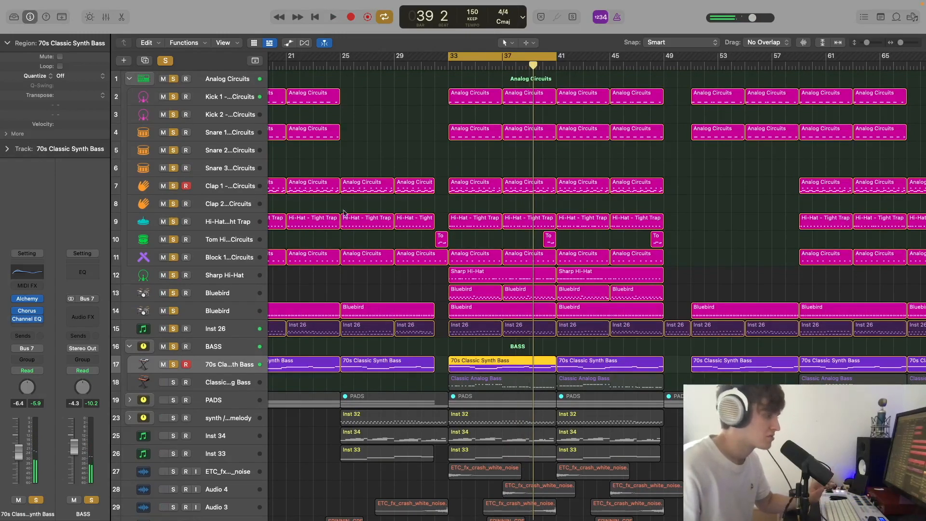
# Select the Classic Analog Bass track and open its Retro Synth instrument from the mixer.
pyautogui.scroll(-4, 466, 300)
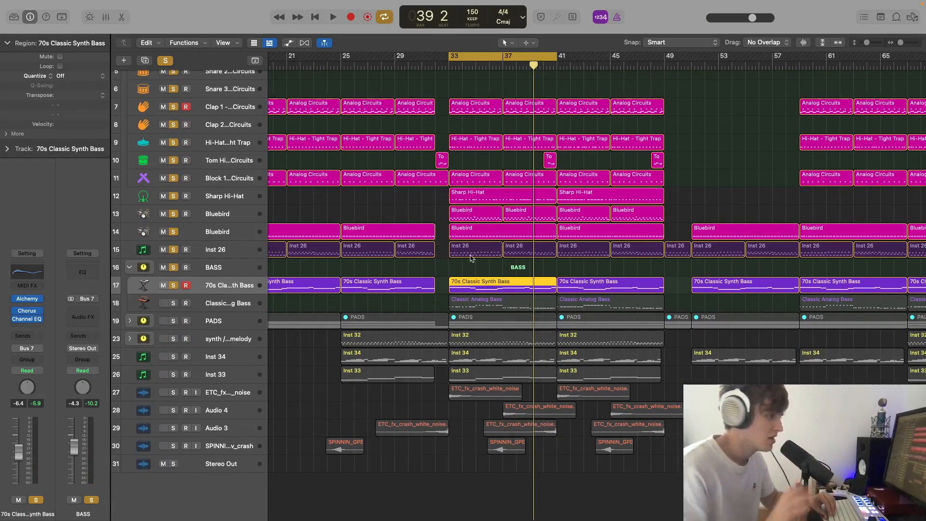
pyautogui.click(208, 303)
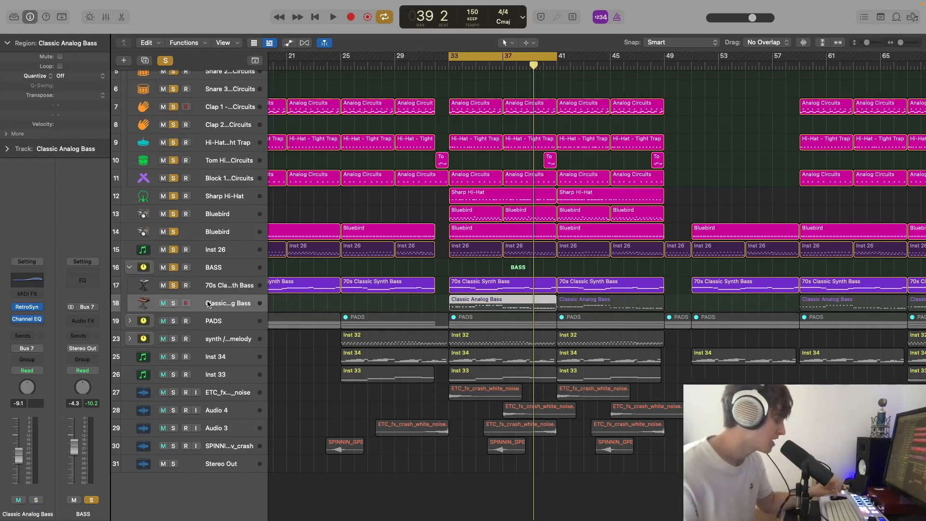
pyautogui.press('x')
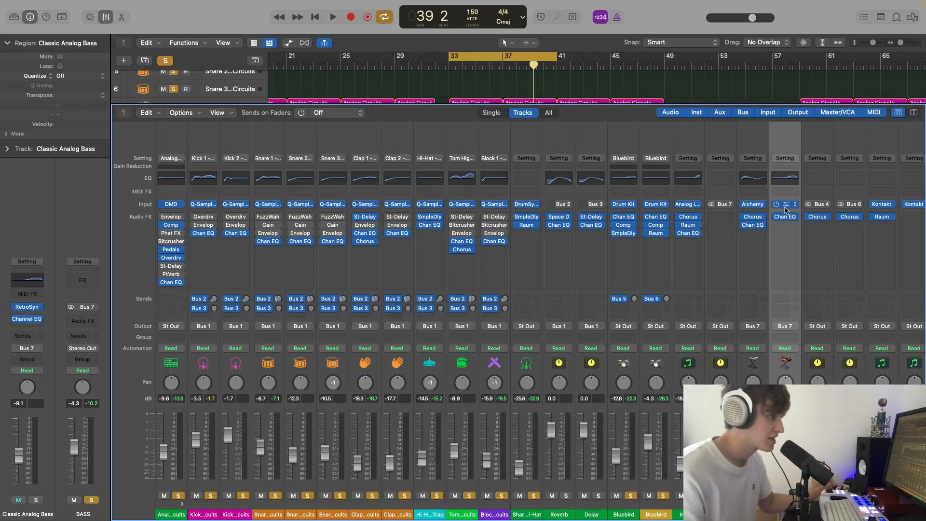
pyautogui.click(785, 204)
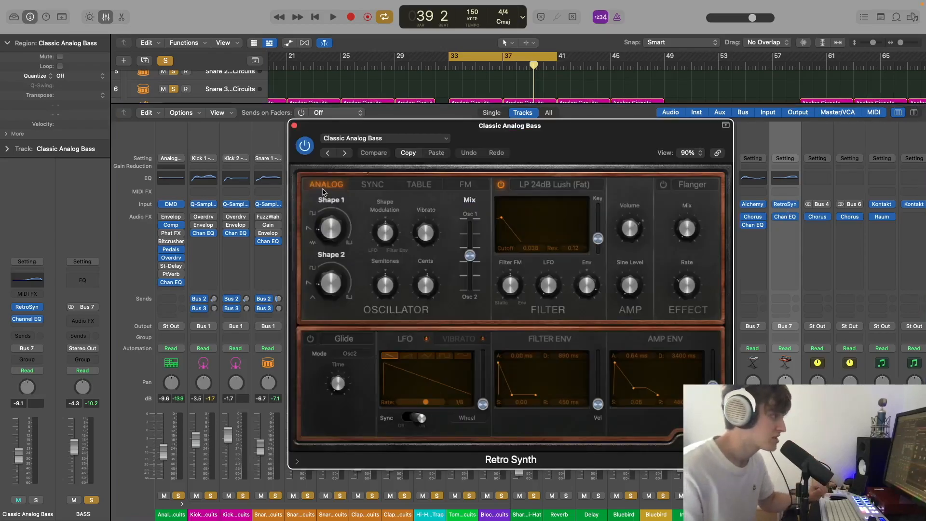
# Close the Retro Synth window and the mixer, then narrow the solos to 70s Classic Synth Bass and Classic Analog Bass.
pyautogui.click(294, 125)
pyautogui.press('x')
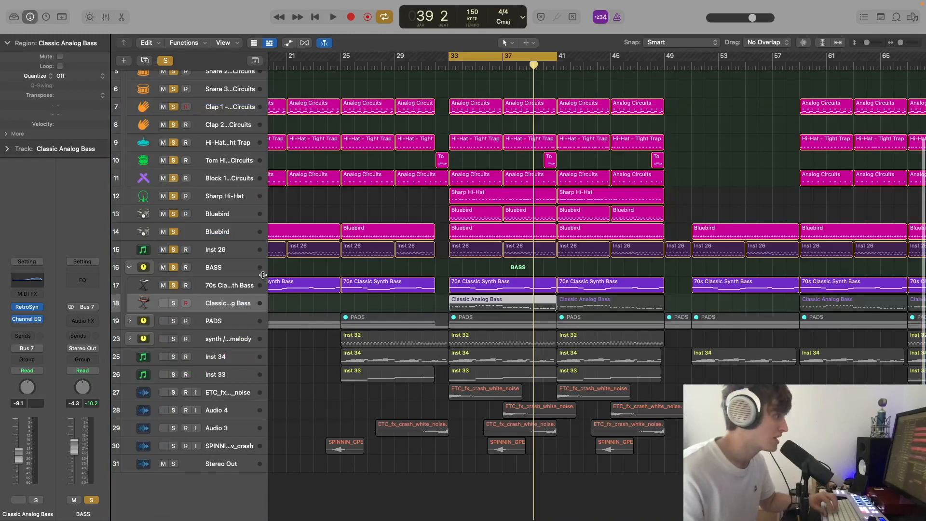
pyautogui.moveTo(173, 266); pyautogui.dragTo(182, 54)
pyautogui.scroll(5, 198, 70)
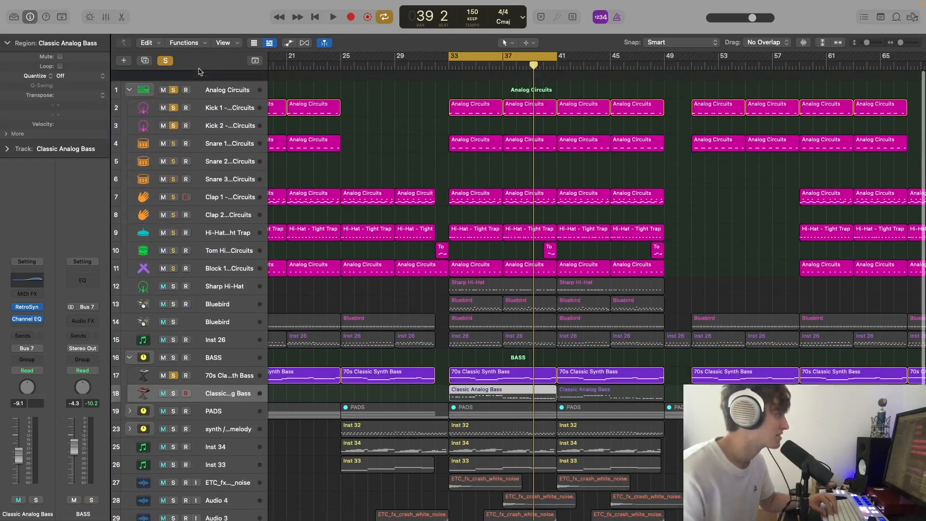
pyautogui.click(172, 79)
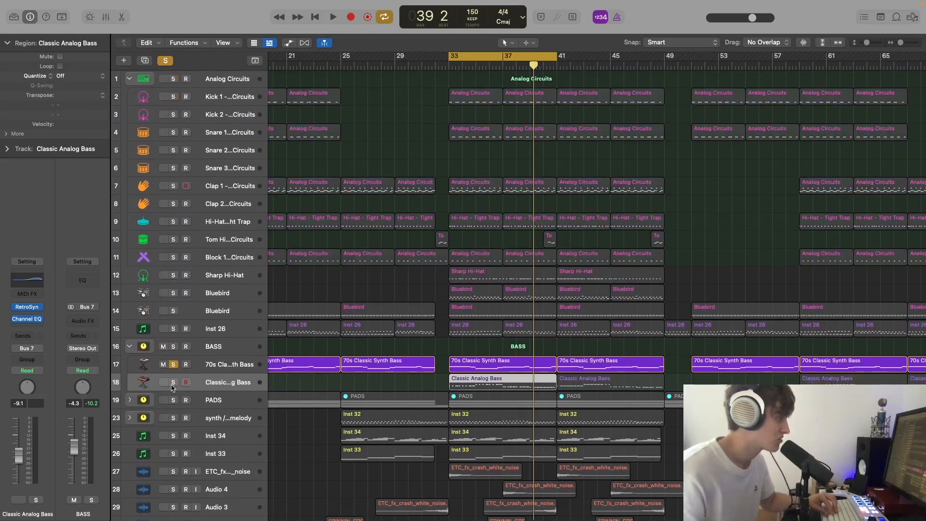
pyautogui.click(173, 382)
pyautogui.scroll(-3, 404, 88)
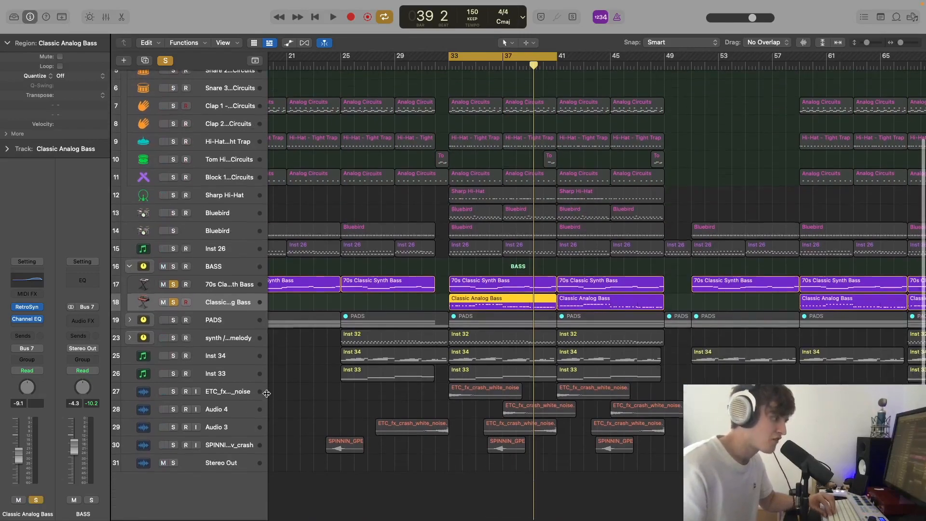
# Unsolo 70s Classic Synth Bass and play Classic Analog Bass on its own from bar 33, then stop.
pyautogui.click(447, 65)
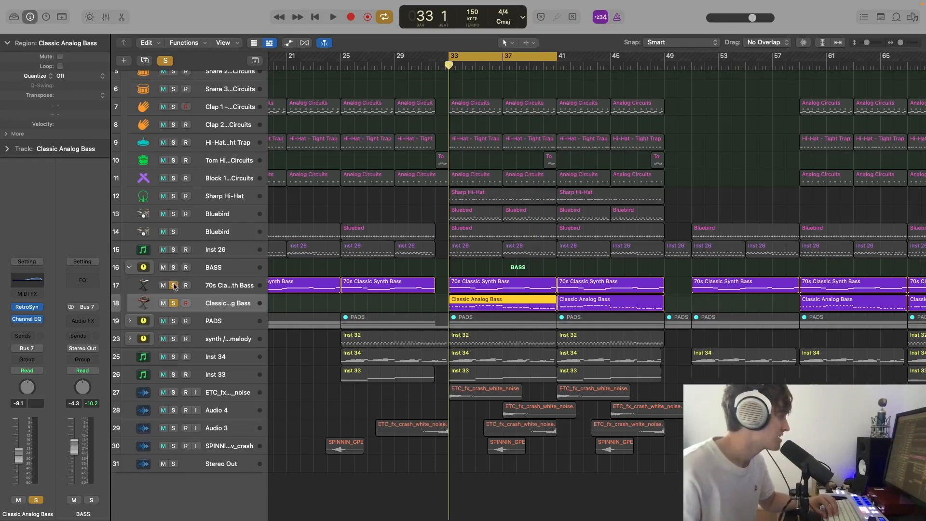
pyautogui.click(174, 285)
pyautogui.press('space')
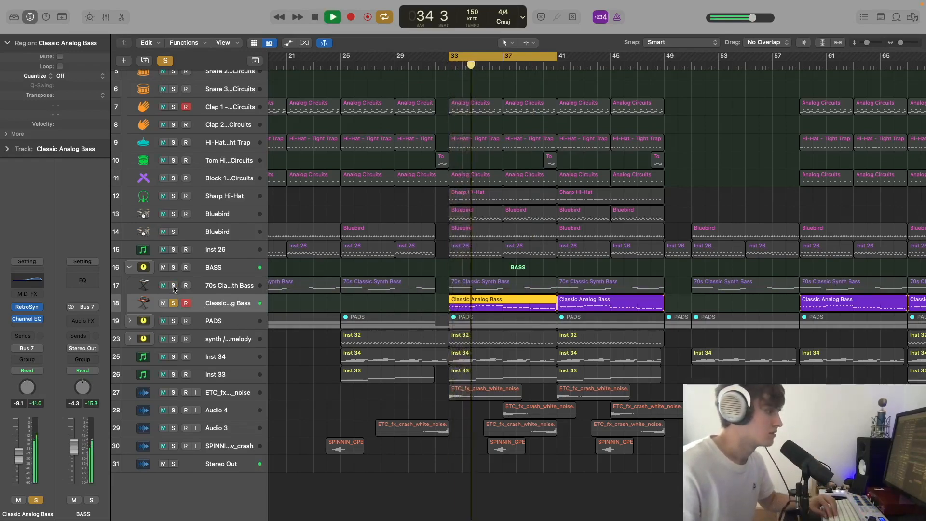
pyautogui.press('space')
# Solo 70s Classic Synth Bass again and play both bass tracks together from bar 33, then stop.
pyautogui.click(173, 286)
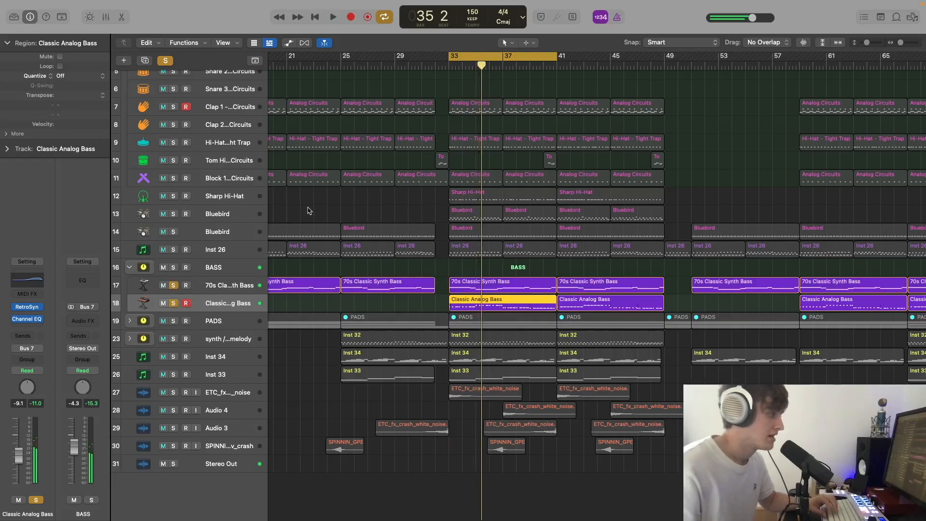
pyautogui.press('Return')
pyautogui.press('space')
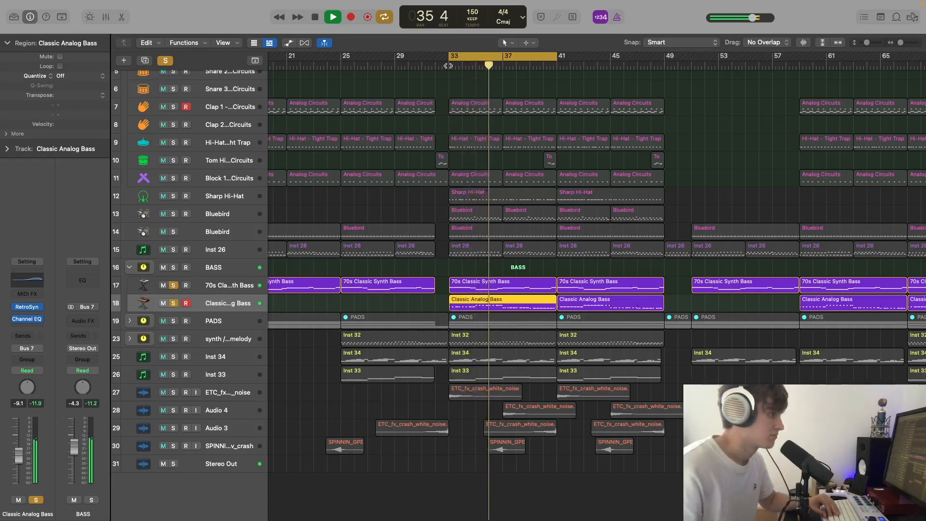
pyautogui.press('space')
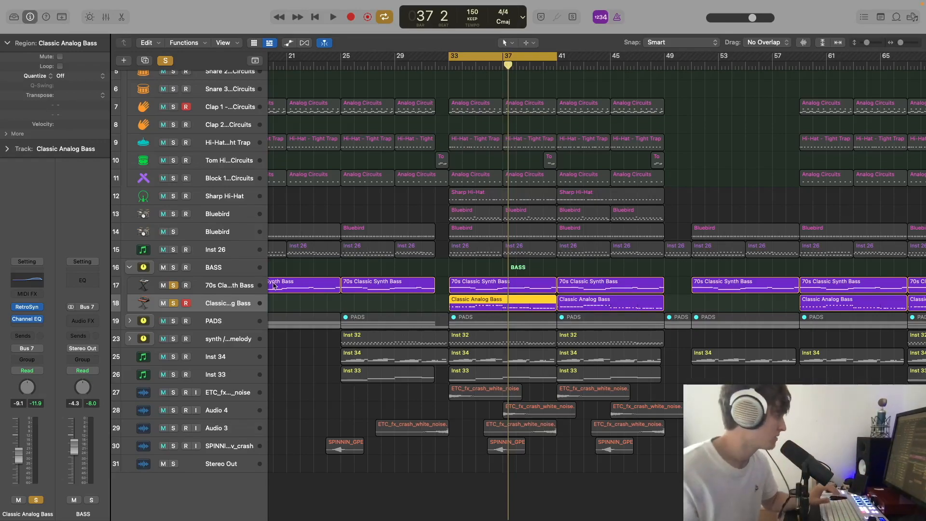
# Solo the drums and Inst 26 along with the basses and play them from bar 33, then stop.
pyautogui.scroll(4, 273, 285)
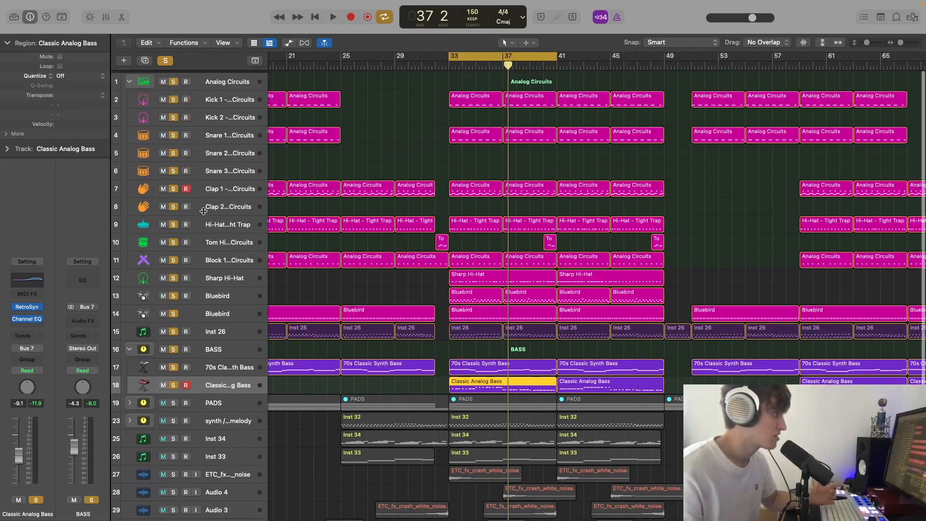
pyautogui.click(448, 66)
pyautogui.press('space')
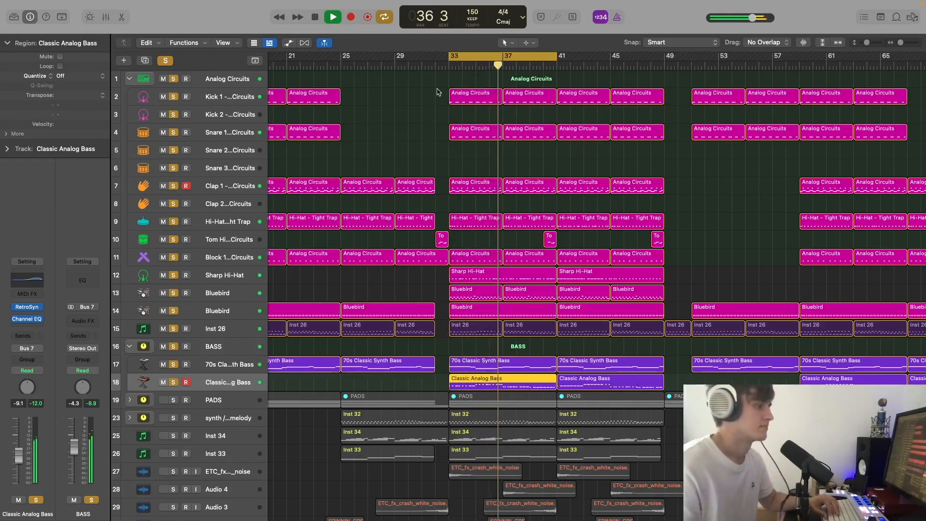
pyautogui.press('space')
# Expand the PADS stack, clear the existing solos, and solo PADS with its three tracks.
pyautogui.scroll(-4, 373, 329)
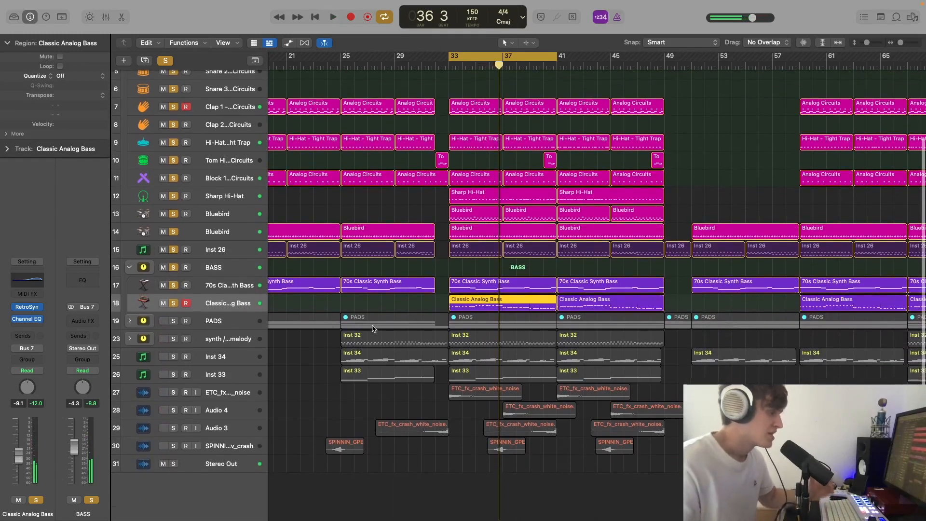
pyautogui.click(130, 320)
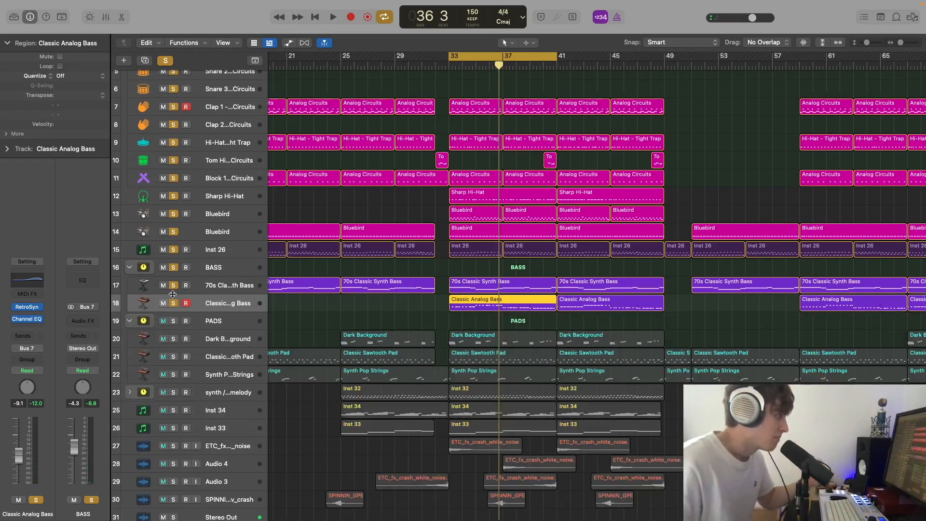
pyautogui.click(162, 61)
pyautogui.scroll(-3, 178, 290)
pyautogui.click(173, 267)
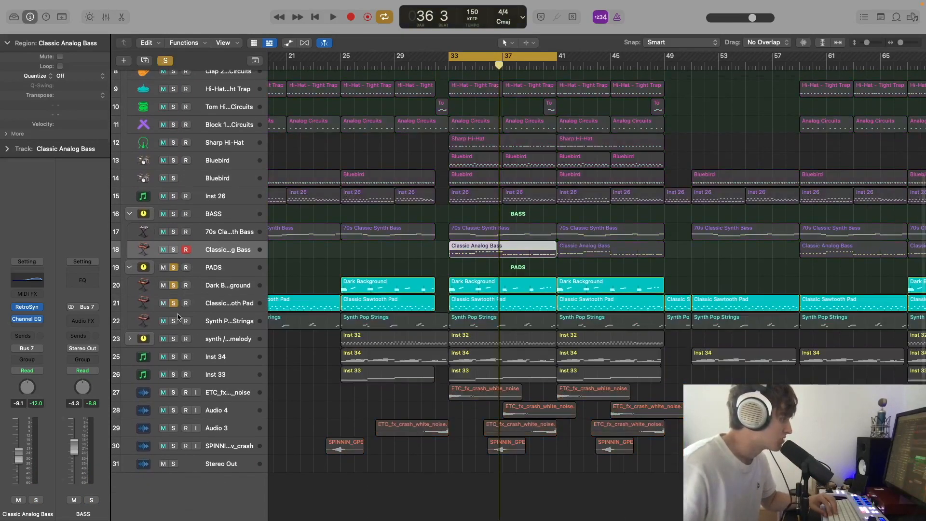
pyautogui.click(174, 321)
# Play the soloed pad tracks together from bar 33, then stop playback.
pyautogui.click(449, 65)
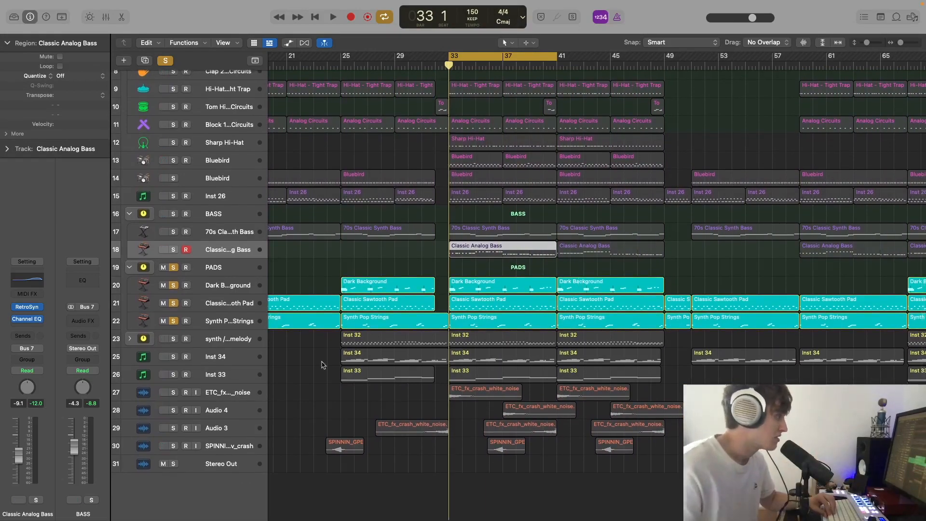
pyautogui.press('space')
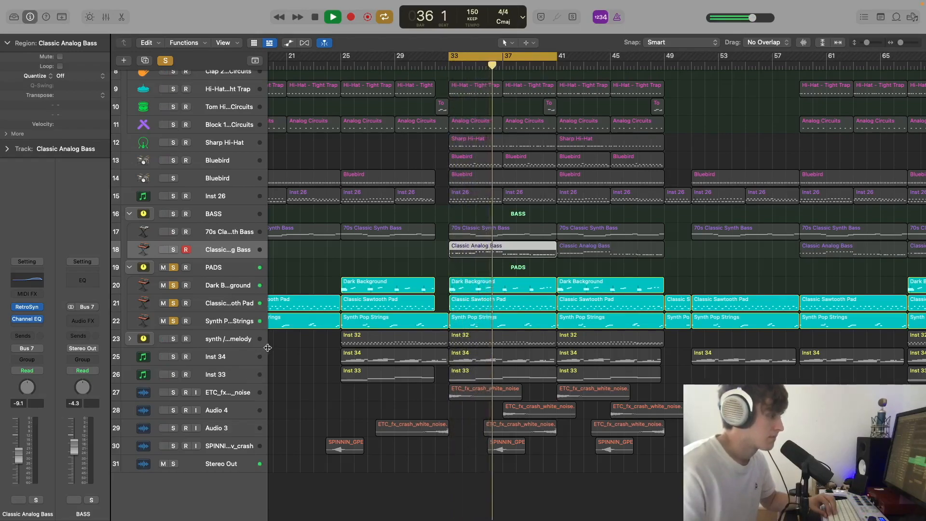
pyautogui.press('space')
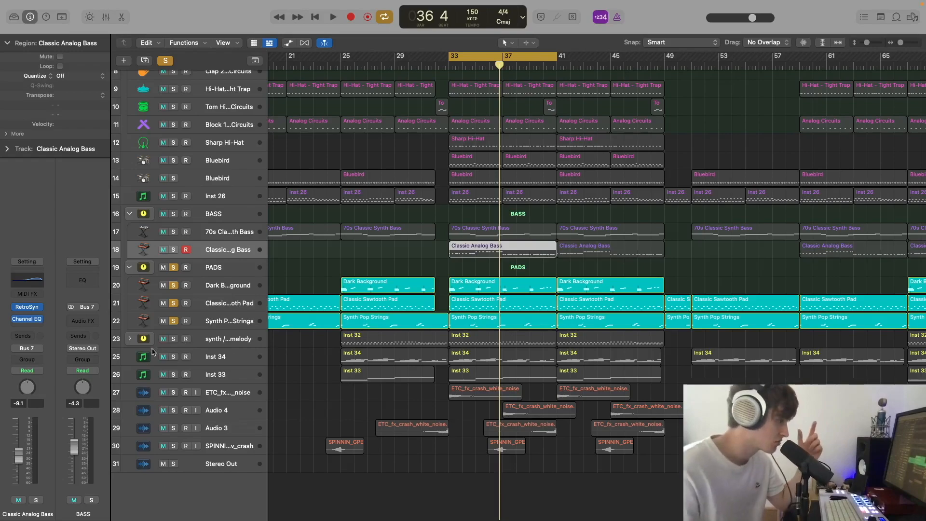
# Unsolo Classic Sawtooth Pad and Synth Pop Strings, and select the Dark Background track.
pyautogui.click(338, 282)
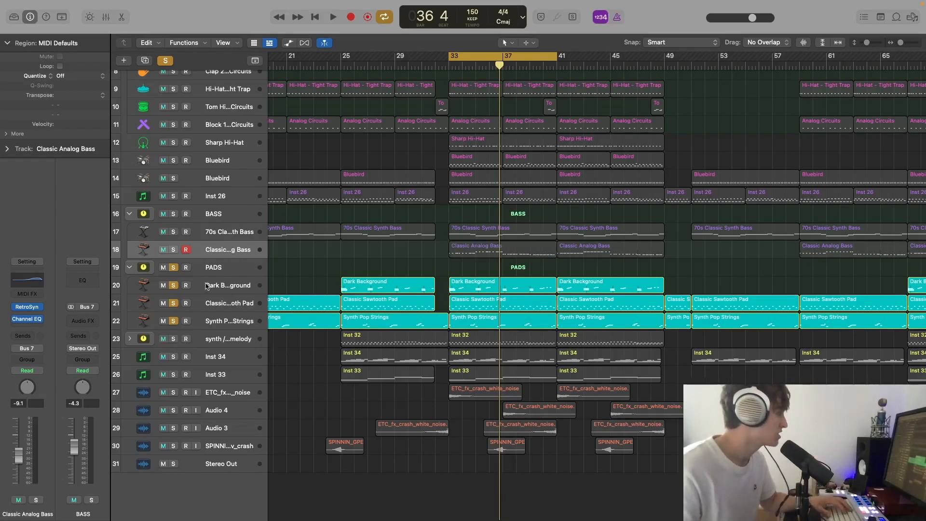
pyautogui.click(173, 303)
pyautogui.click(173, 321)
pyautogui.click(215, 287)
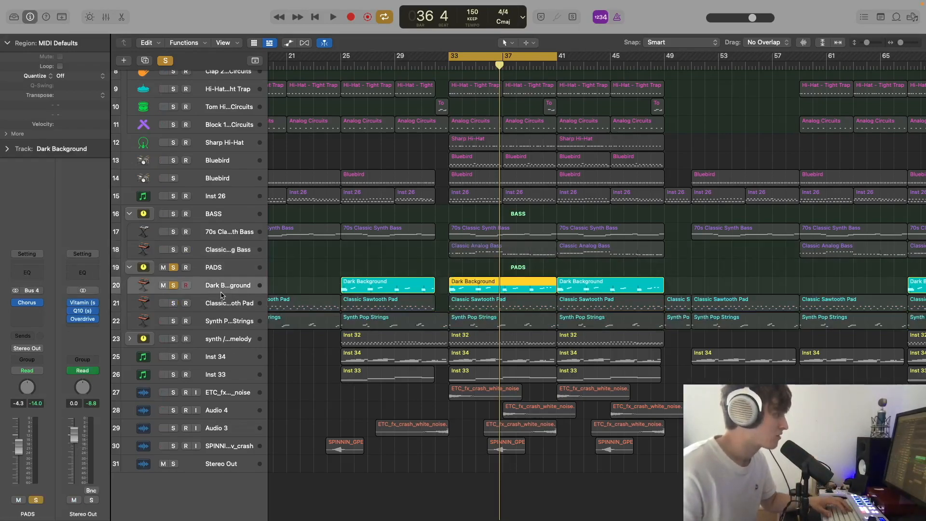
# Inspect the Retro Synth instrument on Dark Background and its preset categories, then close it.
pyautogui.click(29, 307)
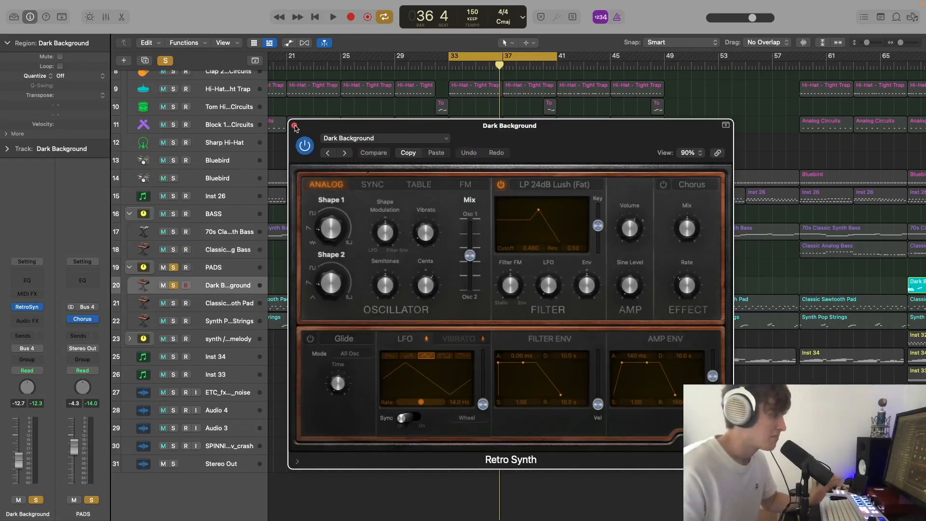
pyautogui.click(365, 138)
pyautogui.moveTo(388, 359)
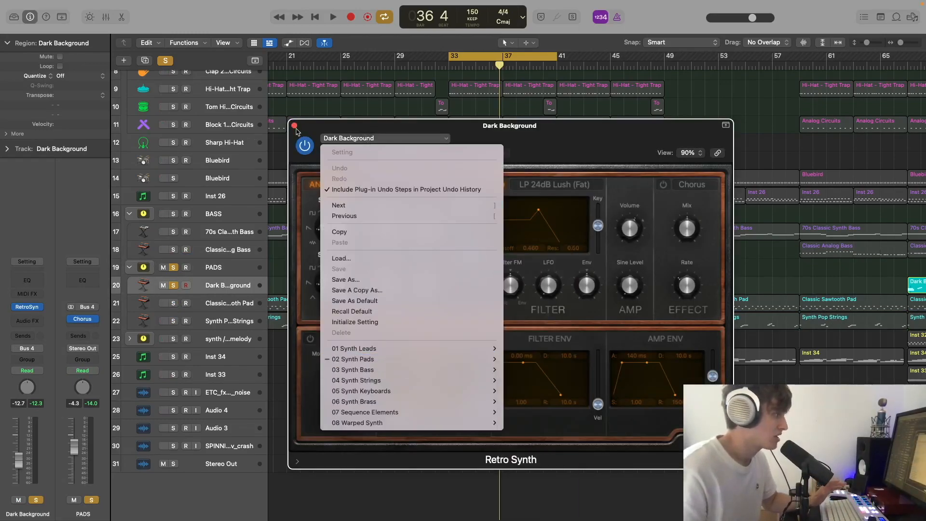
pyautogui.click(296, 129)
pyautogui.click(294, 125)
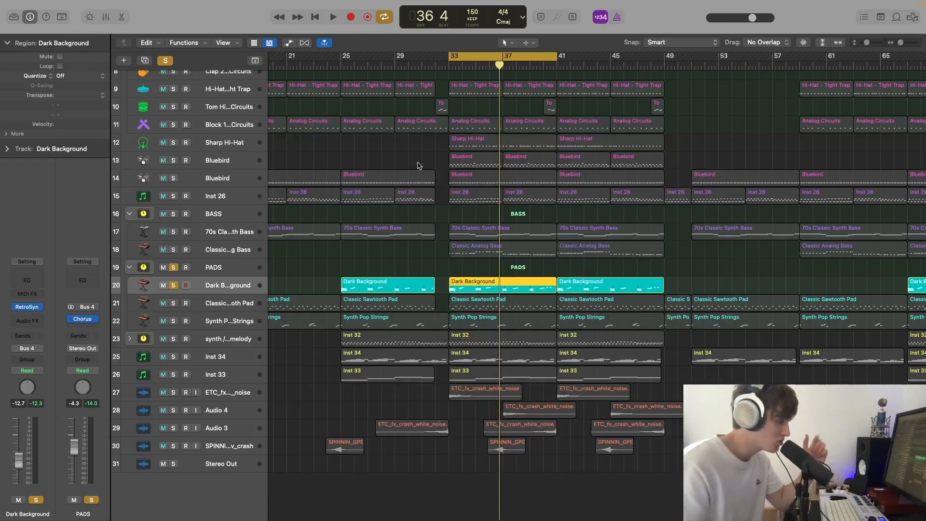
# Play the soloed Dark Background pad from bar 33, then stop playback.
pyautogui.click(449, 66)
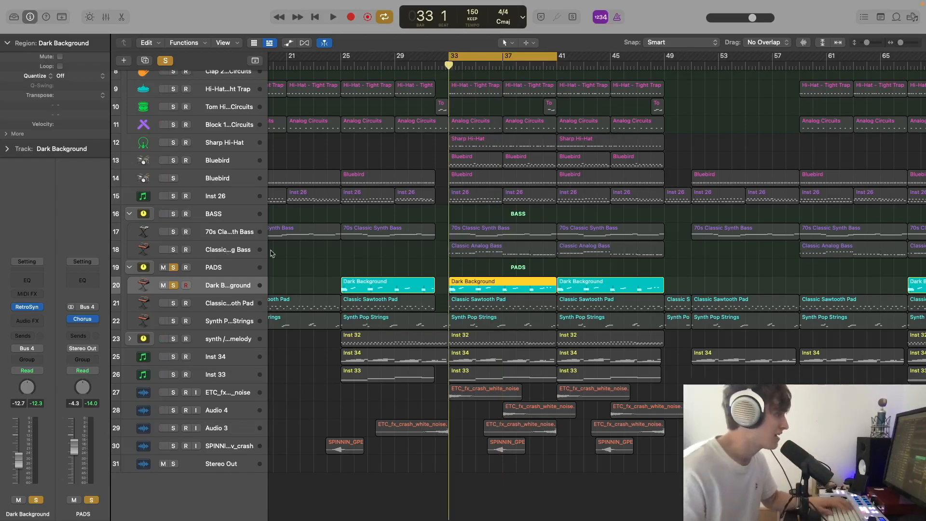
pyautogui.press('space')
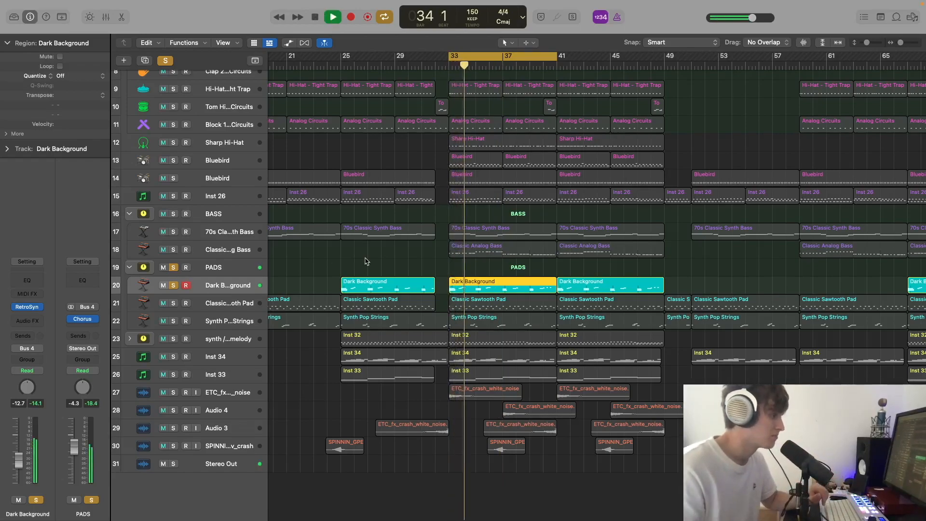
pyautogui.press('space')
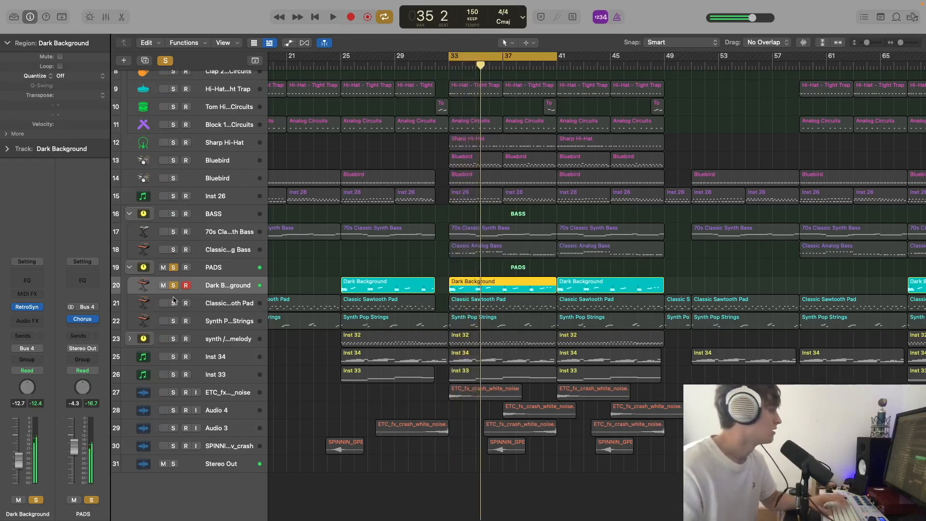
# Select and solo Classic Sawtooth Pad alongside Dark Background, and play both from bar 33 before stopping.
pyautogui.click(221, 303)
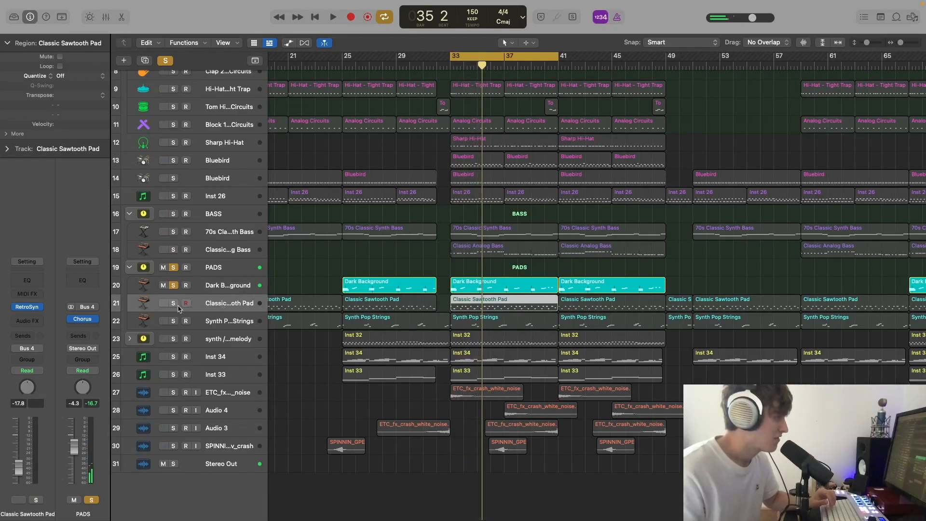
pyautogui.click(178, 303)
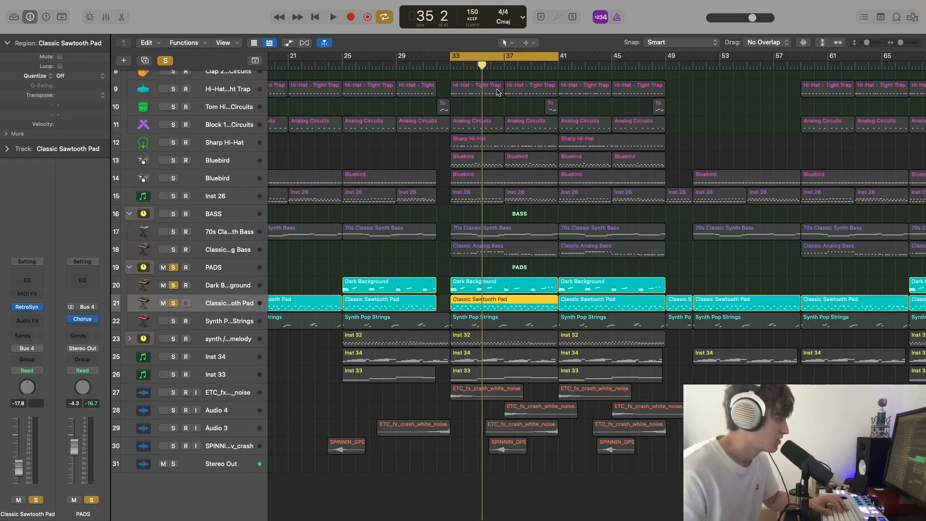
pyautogui.click(450, 63)
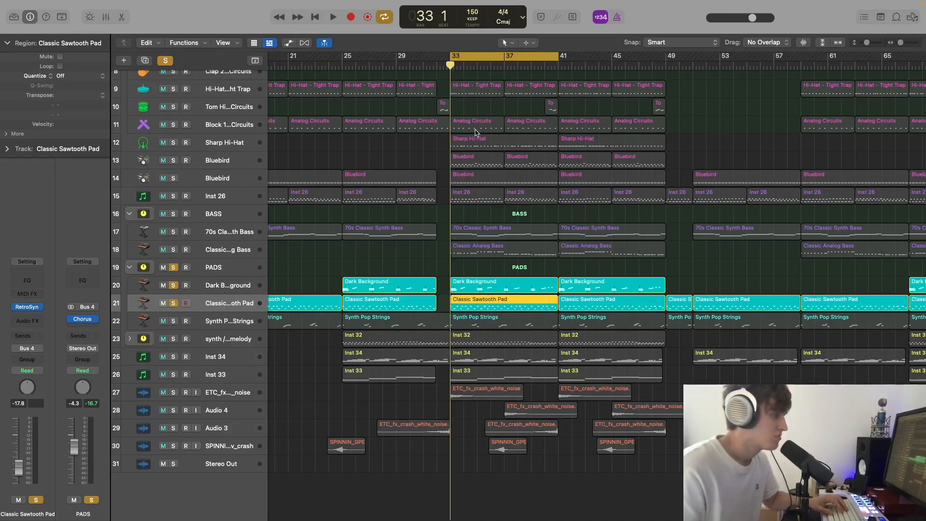
pyautogui.press('space')
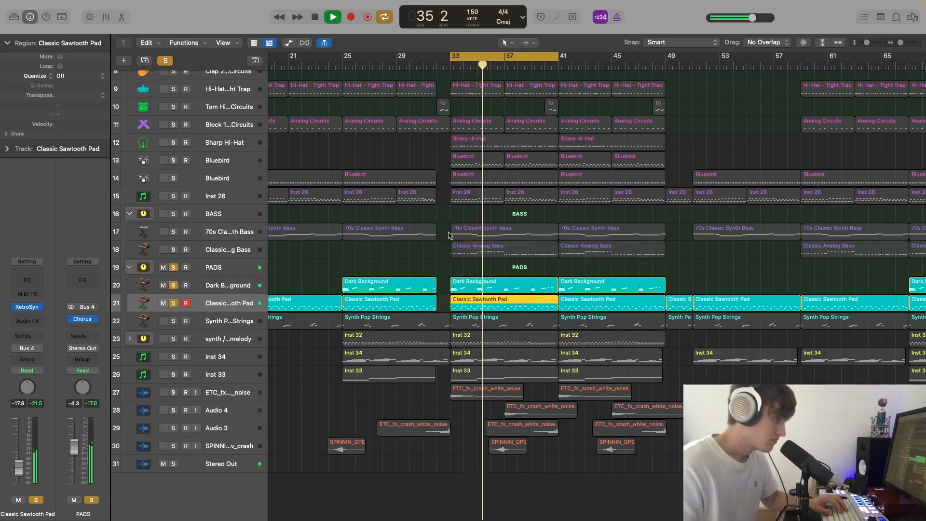
pyautogui.press('space')
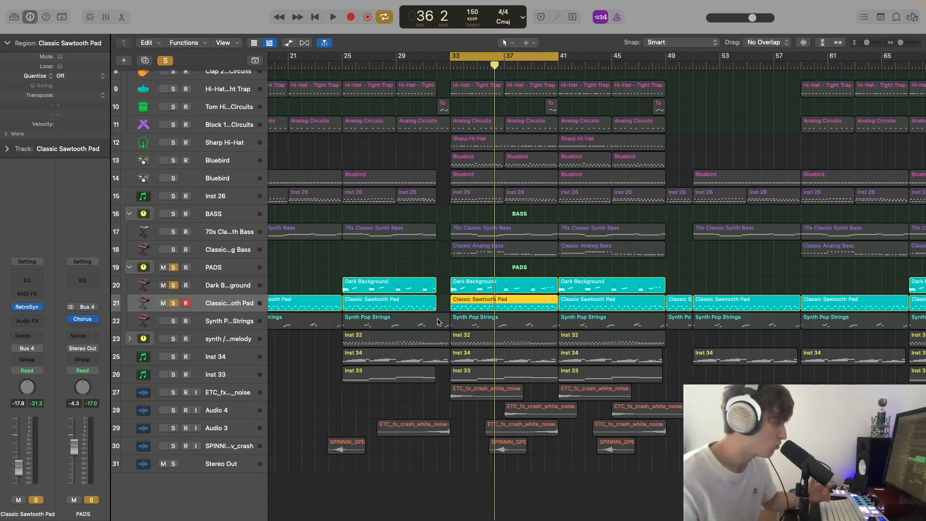
# Select Synth Pop Strings, unsolo the other pads, and solo and play this track alone.
pyautogui.click(208, 325)
pyautogui.click(173, 302)
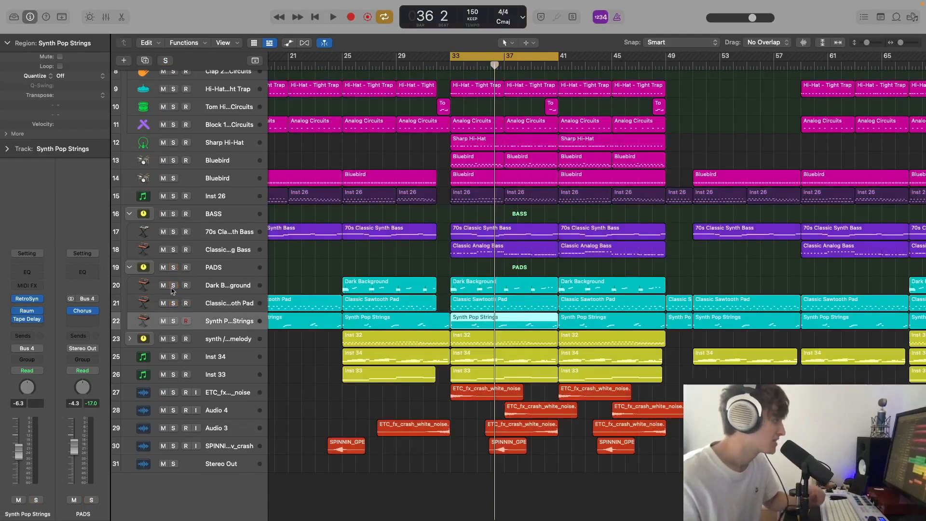
pyautogui.click(173, 320)
pyautogui.press('Return')
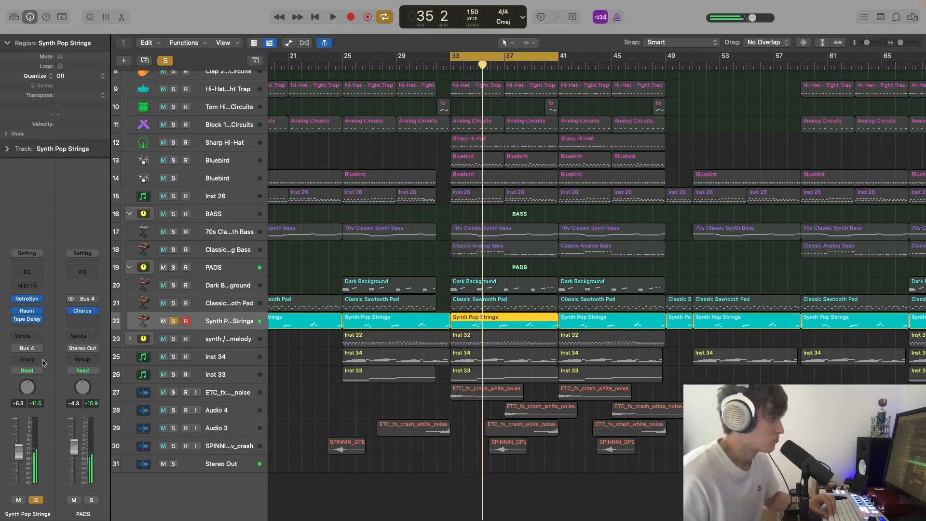
# Inspect the Raum reverb on Synth Pop Strings and close it, then open the track's Tape Delay.
pyautogui.click(28, 311)
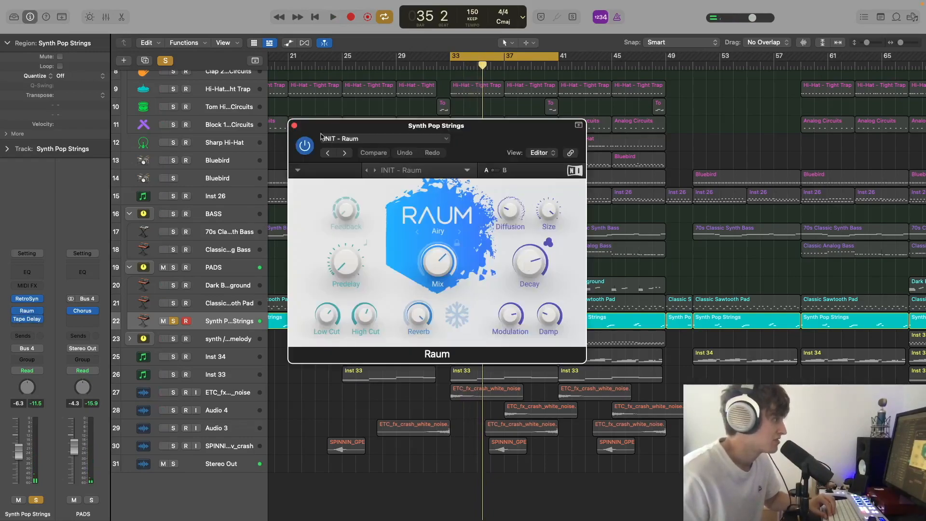
pyautogui.click(293, 125)
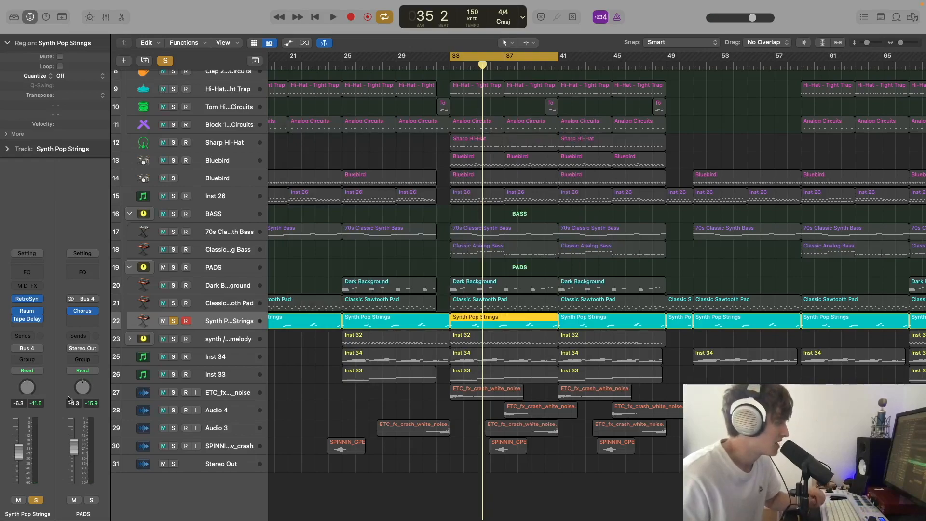
pyautogui.click(27, 320)
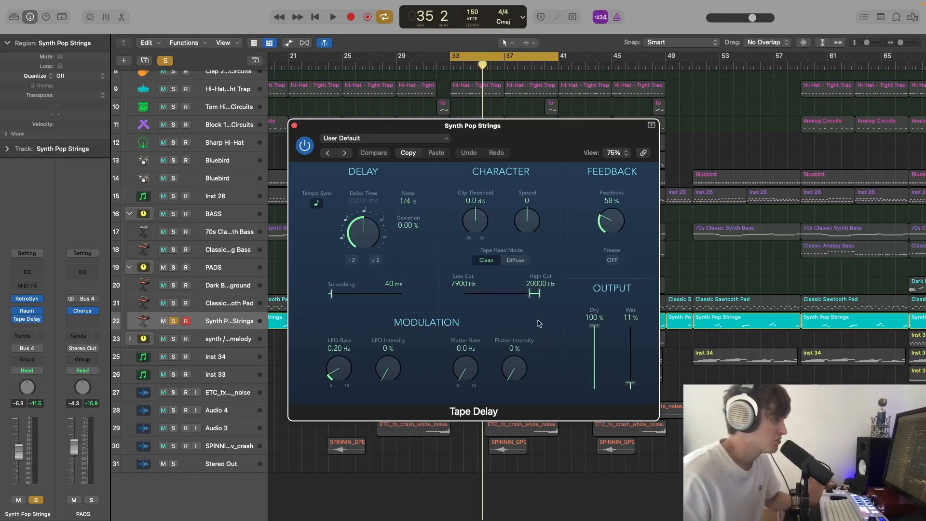
# Close the Tape Delay, play the soloed Synth Pop Strings from bar 33, and solo the whole PADS stack during playback before stopping.
pyautogui.click(294, 126)
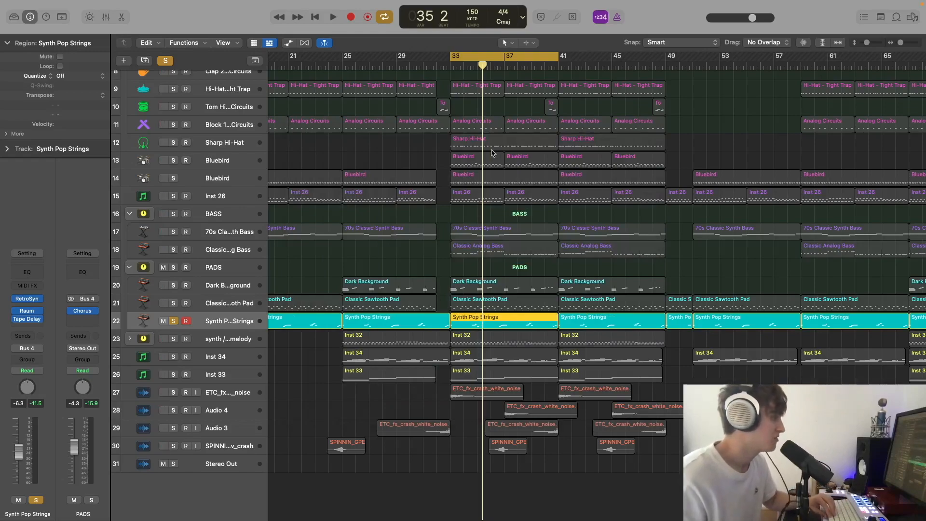
pyautogui.click(449, 67)
pyautogui.press('space')
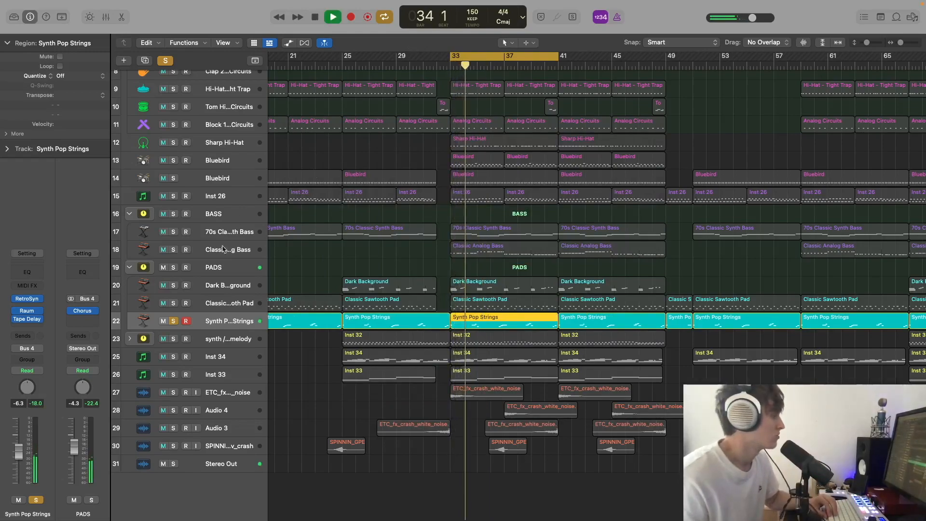
pyautogui.click(173, 267)
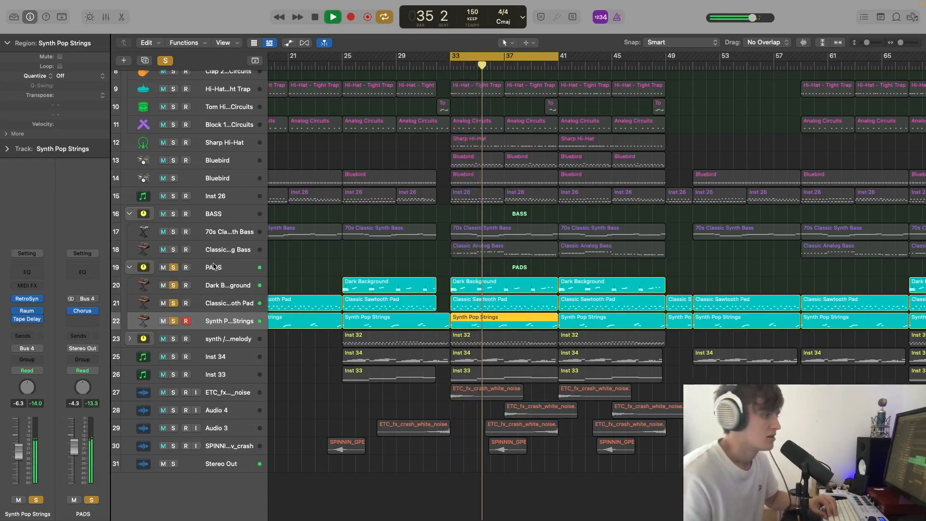
pyautogui.press('space')
# Clear all track solos and expand the synth / guitar melody stack.
pyautogui.scroll(1, 216, 318)
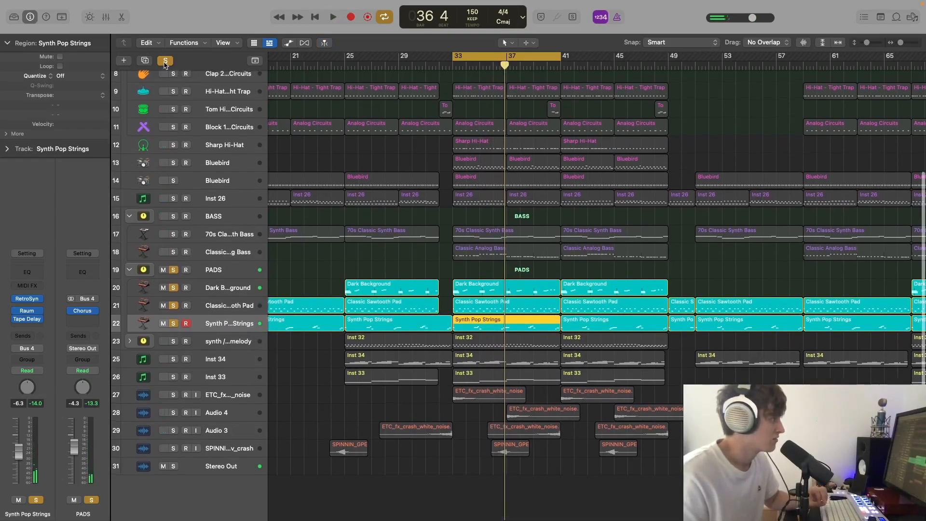
pyautogui.click(165, 62)
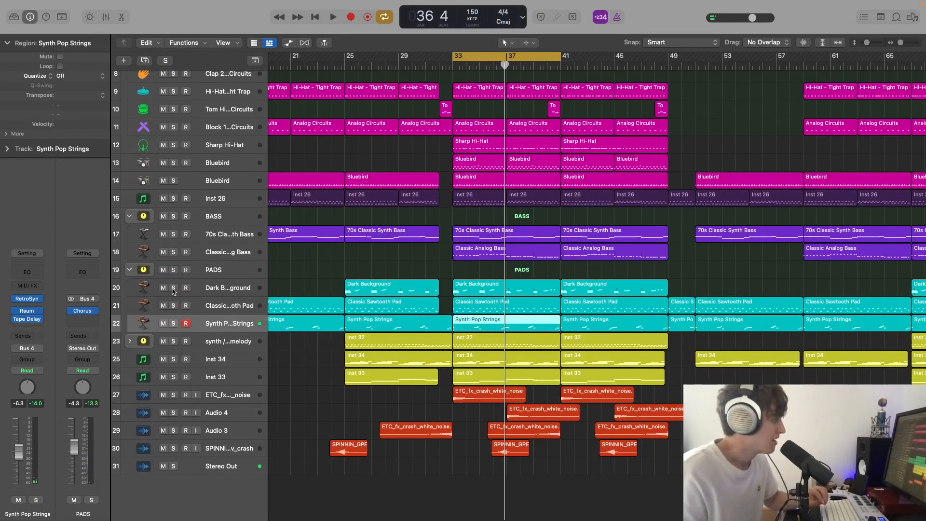
pyautogui.click(195, 345)
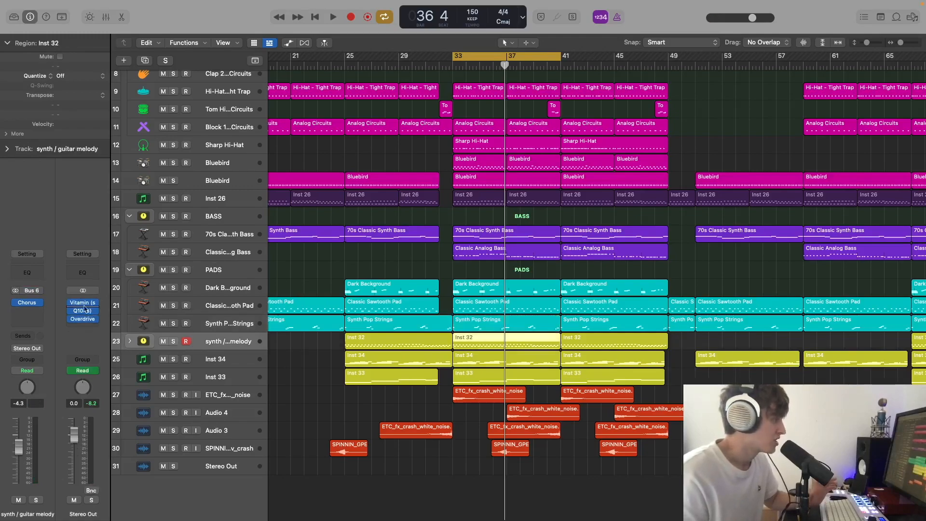
pyautogui.click(130, 341)
pyautogui.scroll(-1, 193, 338)
# Inspect the Electric Vintage guitar loaded in Kontakt on the Inst 32 track, then close the instrument window.
pyautogui.click(206, 342)
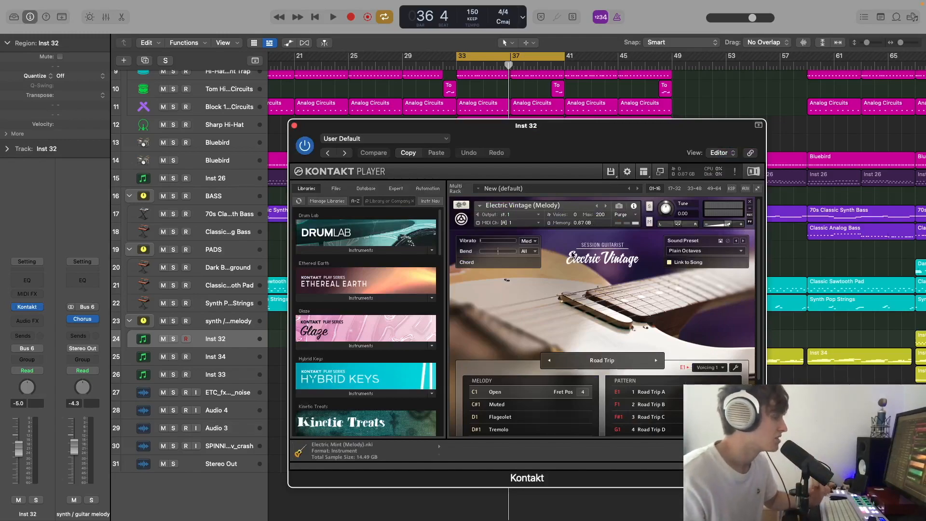
pyautogui.scroll(-1, 489, 333)
pyautogui.scroll(-1, 489, 333)
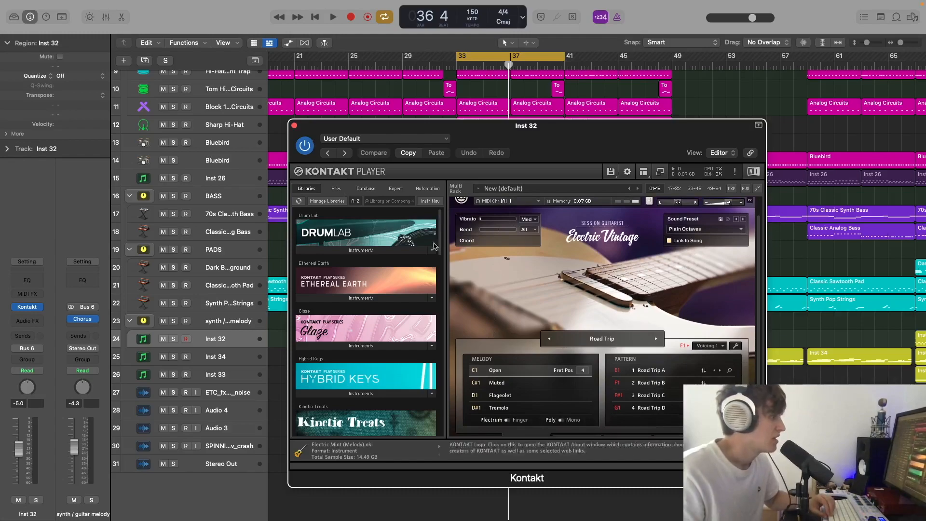
pyautogui.click(294, 126)
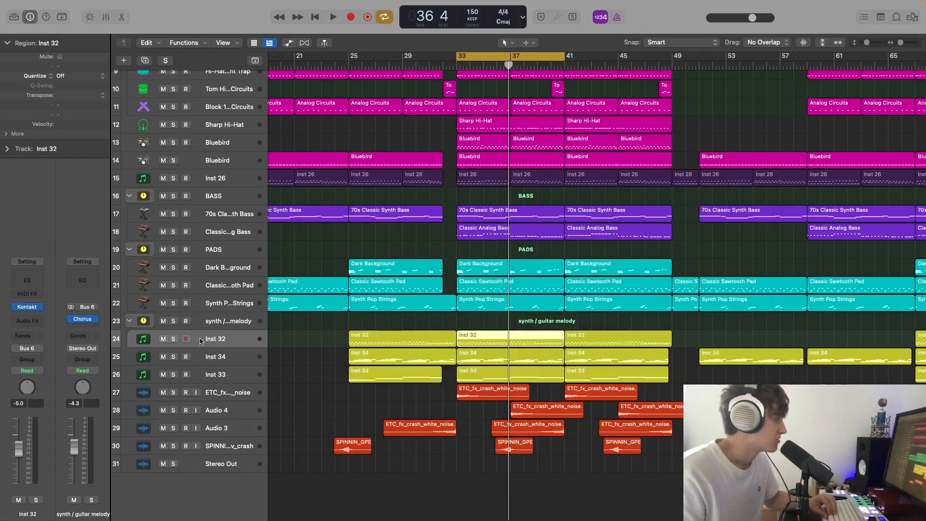
# Solo Inst 32 and play it from bar 33, then stop playback.
pyautogui.click(174, 338)
pyautogui.click(456, 65)
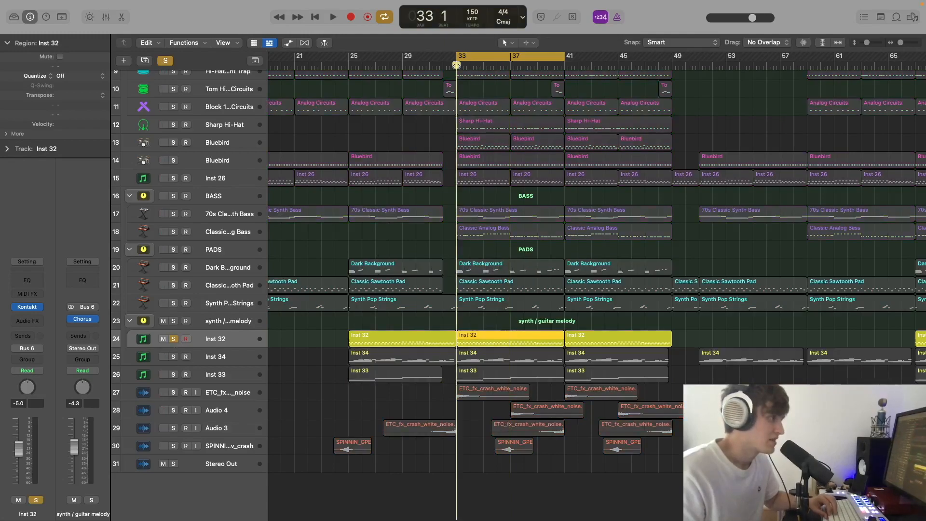
pyautogui.press('space')
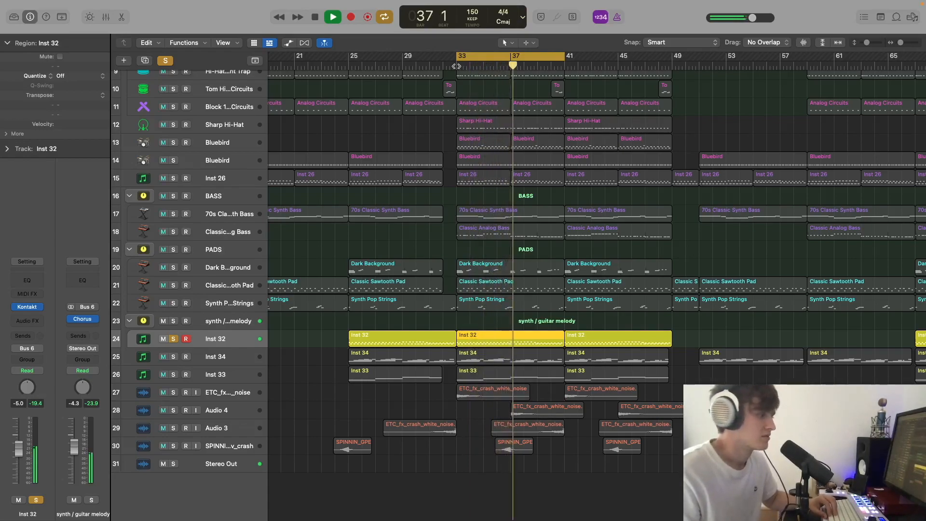
pyautogui.press('space')
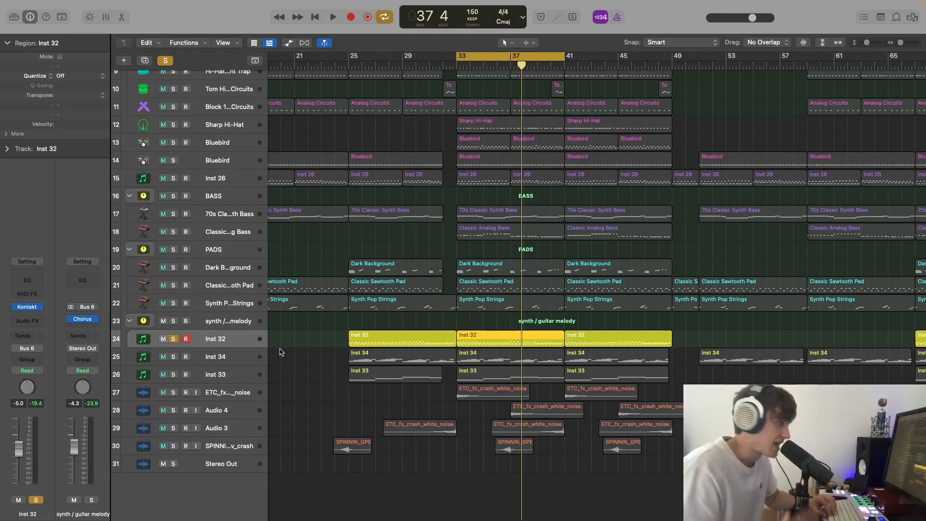
# Solo Inst 33 in place of Inst 32 and play from bar 33, adding Inst 32 to the solo during playback before stopping.
pyautogui.click(166, 380)
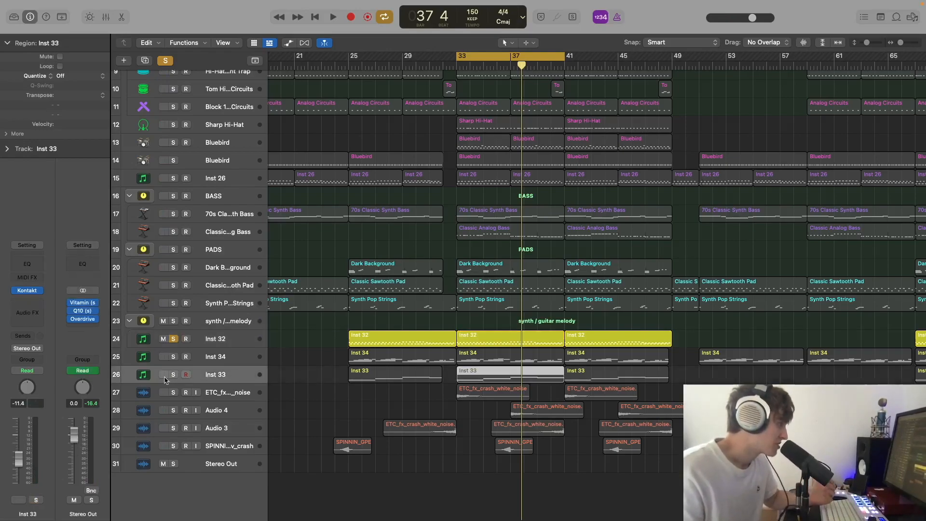
pyautogui.click(172, 377)
pyautogui.click(173, 339)
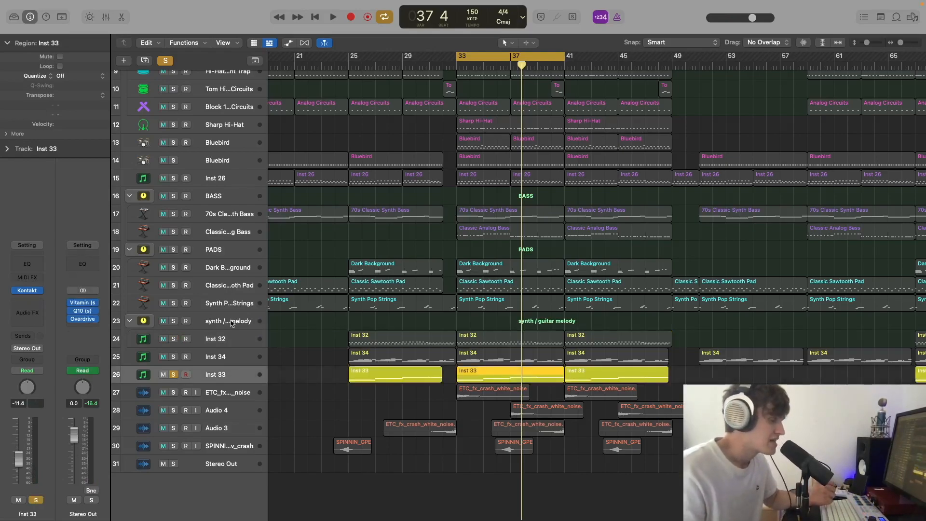
pyautogui.click(455, 65)
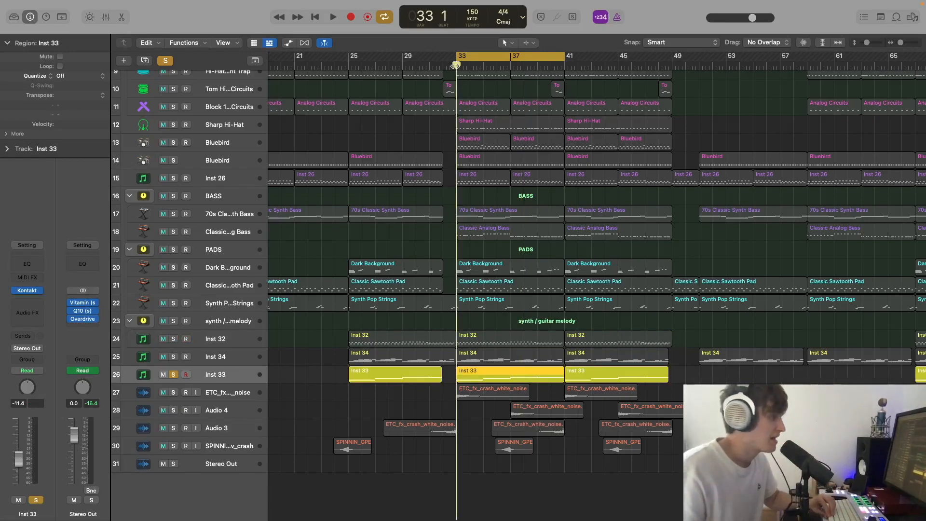
pyautogui.press('space')
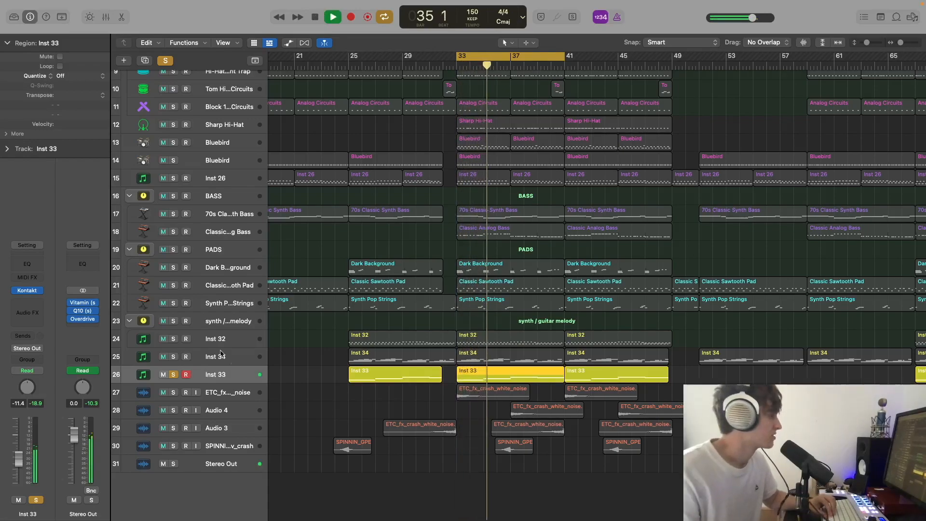
pyautogui.click(173, 339)
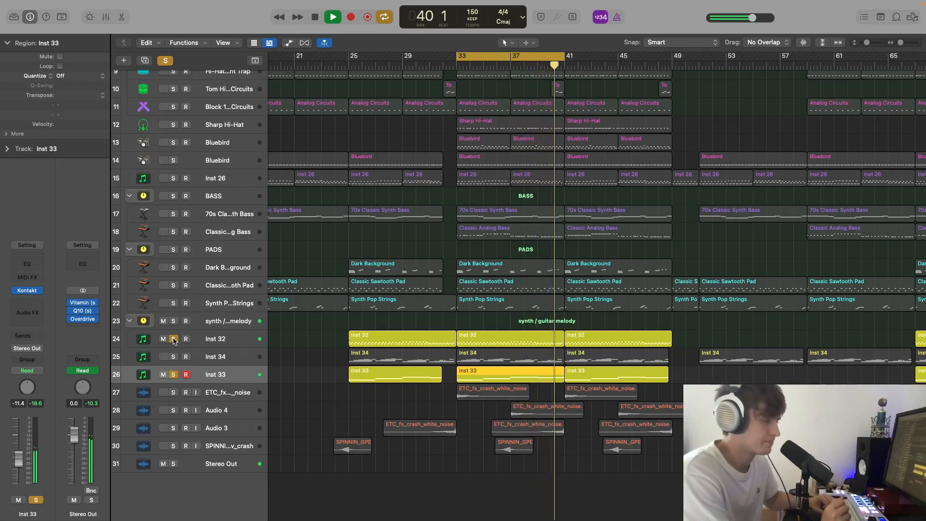
pyautogui.press('space')
# Unsolo Inst 32 and Inst 33, solo and select Inst 34, and return the playhead to bar 33.
pyautogui.click(173, 338)
pyautogui.click(174, 374)
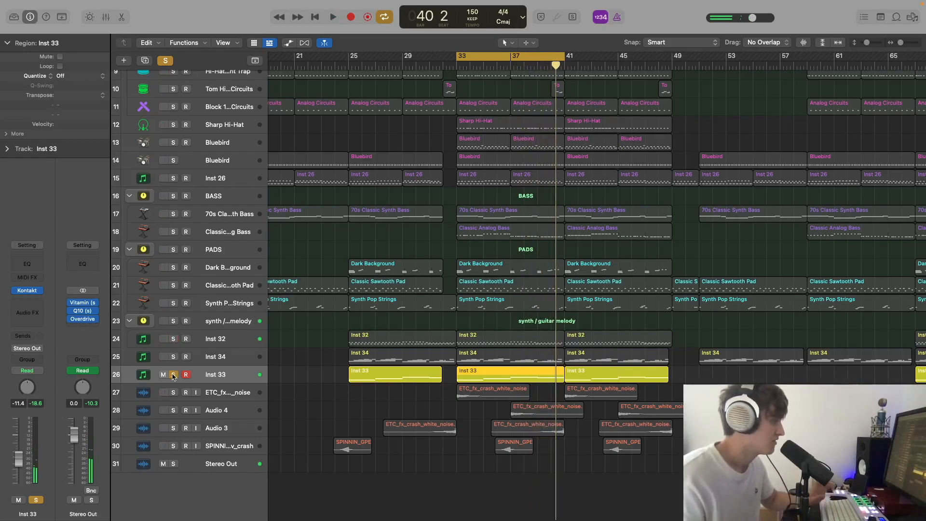
pyautogui.click(173, 356)
pyautogui.click(244, 364)
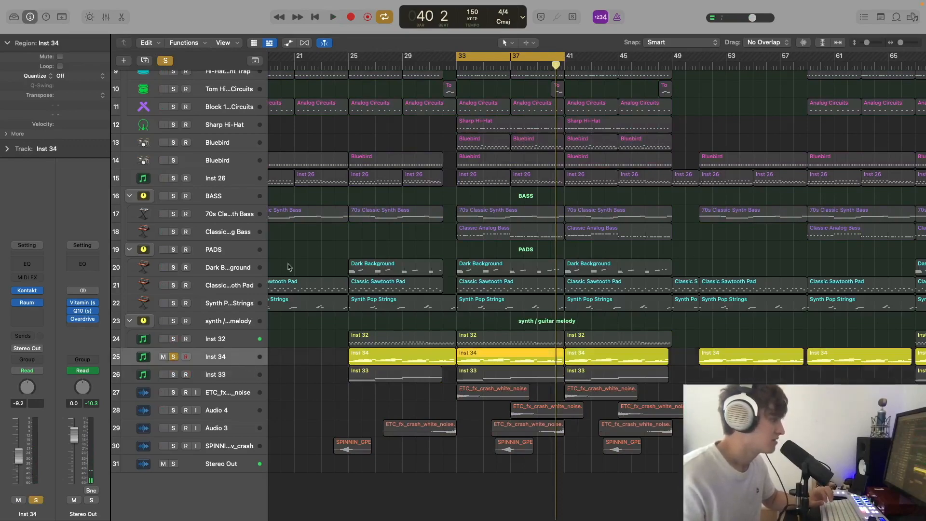
pyautogui.press('Return')
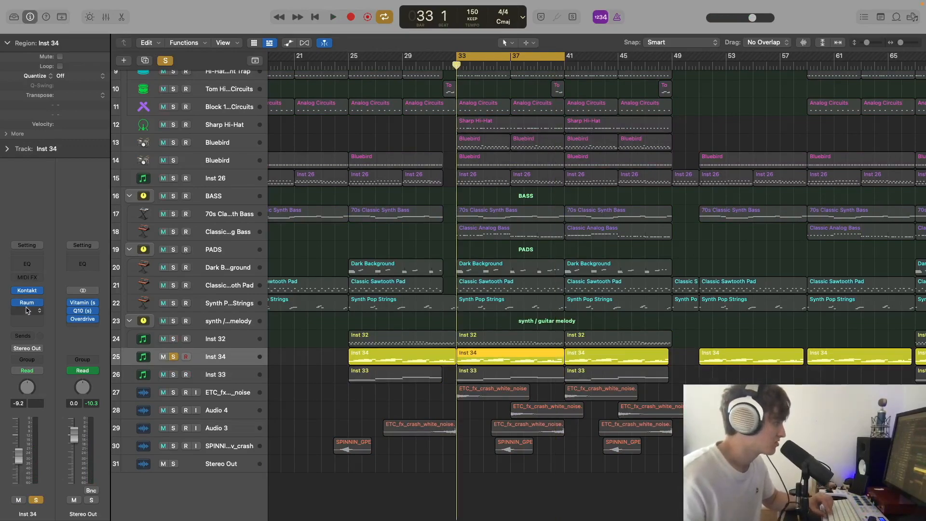
# Inspect the Raum reverb on Inst 34 and close it, then play the soloed track from bar 33 and stop.
pyautogui.click(29, 303)
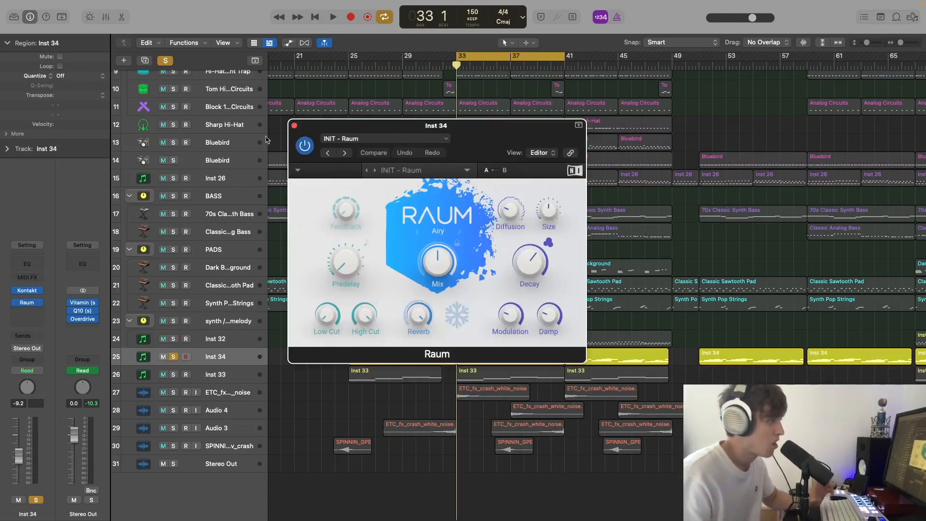
pyautogui.click(293, 125)
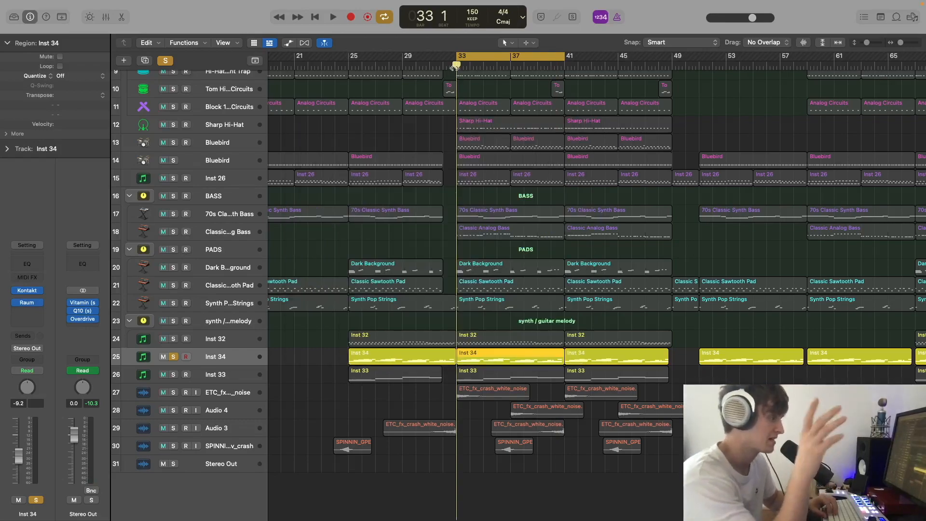
pyautogui.press('space')
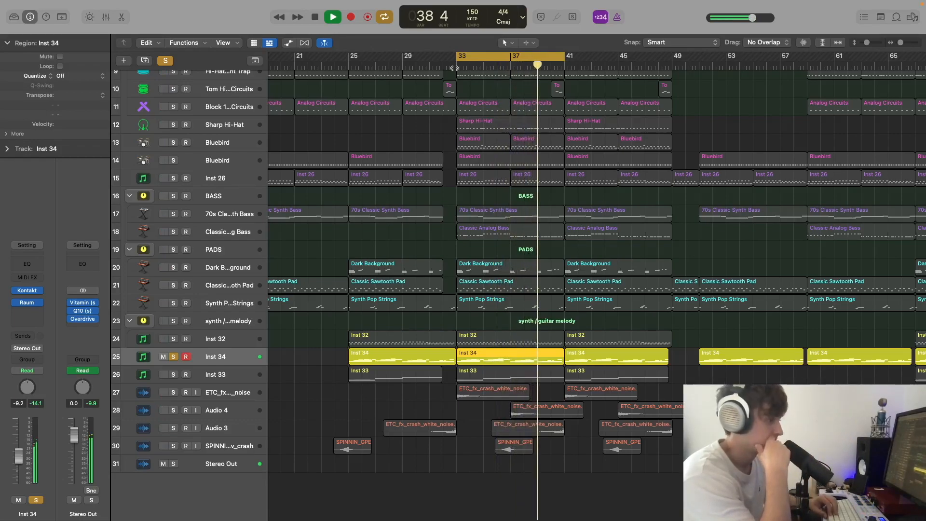
pyautogui.press('space')
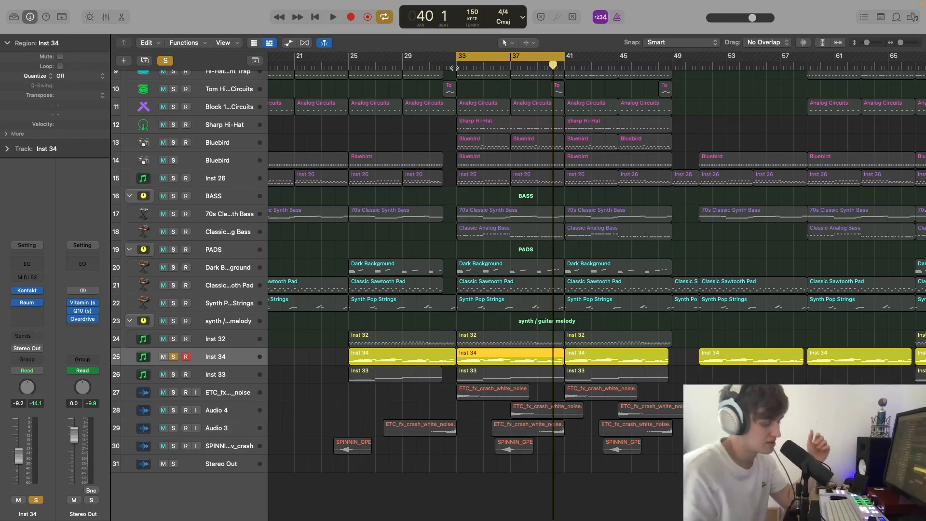
# Replay the soloed Inst 34 from near the start of bar 33 while viewing the rest of the arrangement, then stop.
pyautogui.click(460, 66)
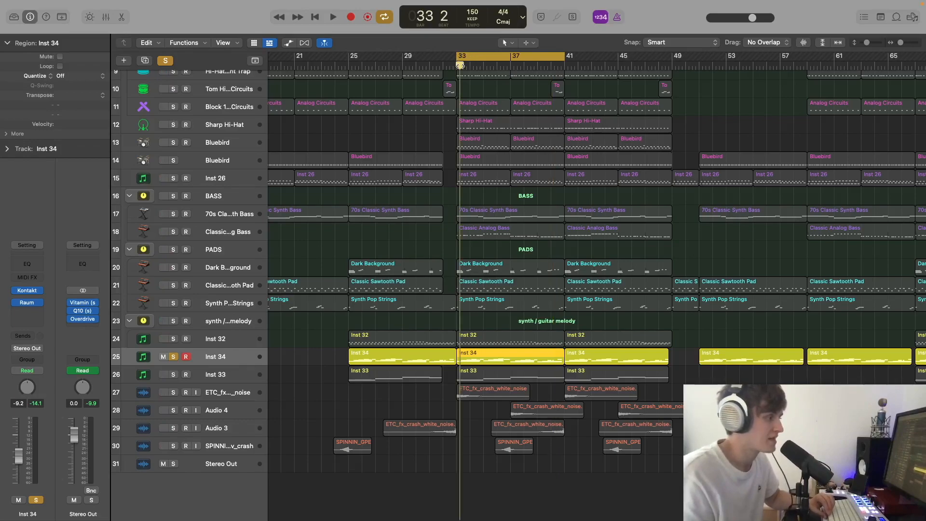
pyautogui.press('space')
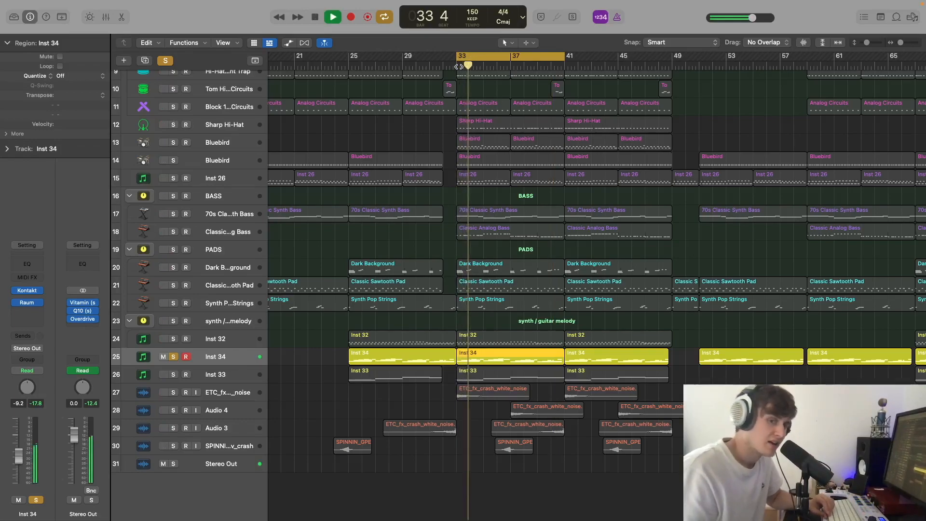
pyautogui.hscroll(-1, 459, 67)
pyautogui.hscroll(-3, 458, 66)
pyautogui.hscroll(8, 458, 67)
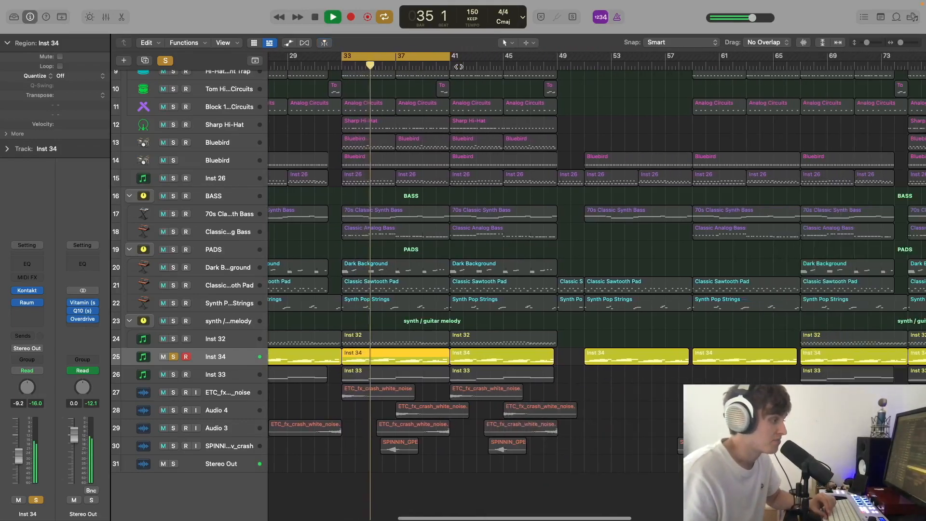
pyautogui.press('space')
# Solo all the pad and synth / guitar melody tracks together, play them from bar 33, and stop playback.
pyautogui.moveTo(173, 379); pyautogui.dragTo(174, 242)
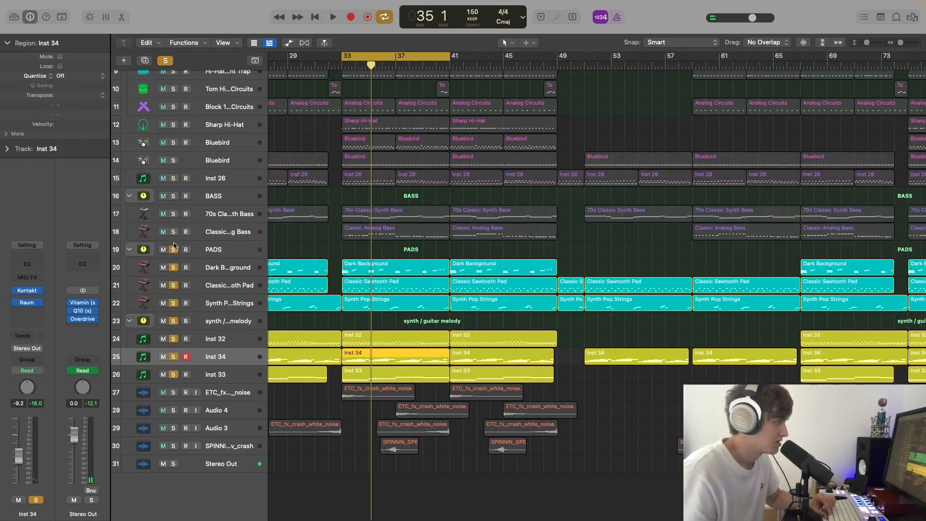
pyautogui.scroll(3, 175, 249)
pyautogui.hscroll(-5, 175, 249)
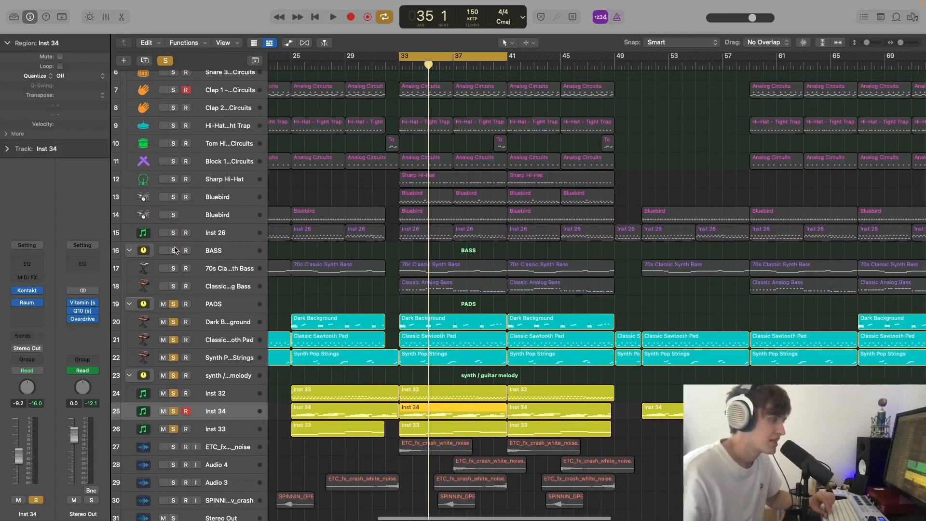
pyautogui.scroll(-3, 278, 263)
pyautogui.click(424, 71)
pyautogui.press('space')
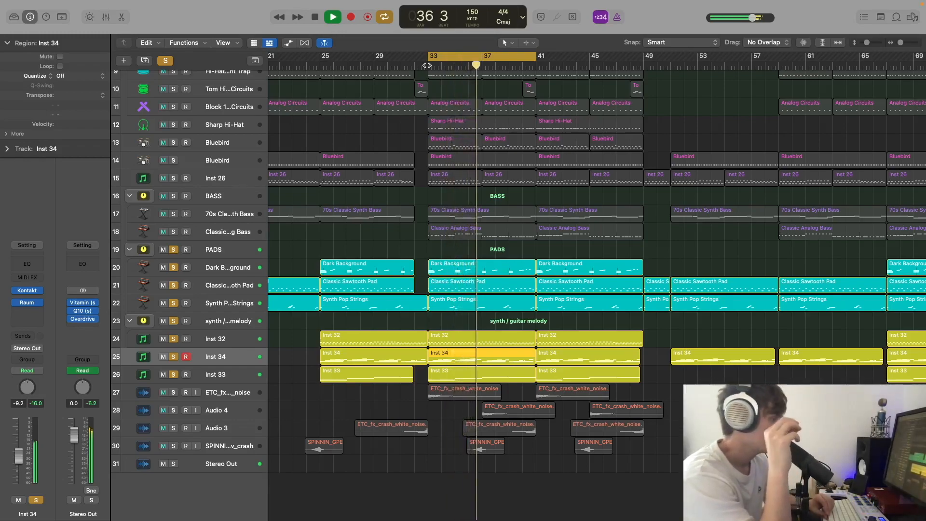
pyautogui.press('space')
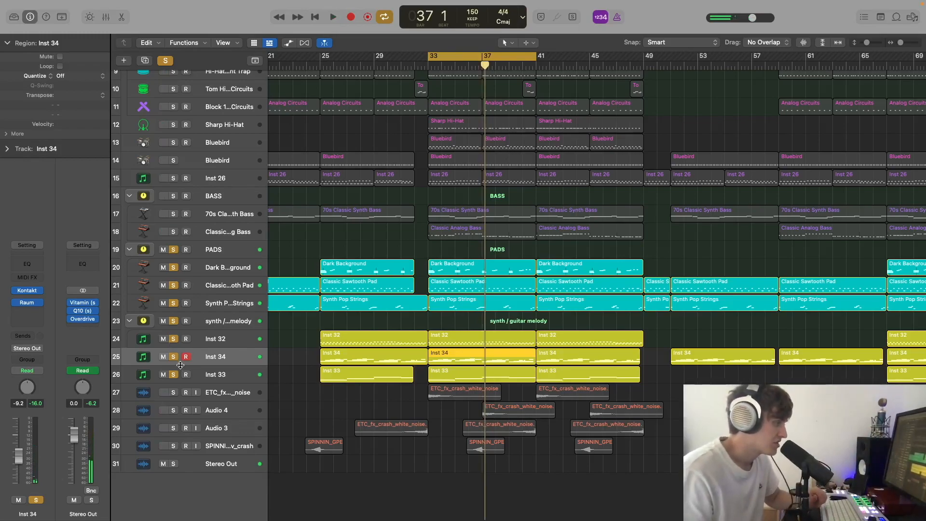
# Unsolo the pad and melody tracks and solo only the four crash and white-noise audio tracks, 27 to 30, leaving Stereo Out unsoloed.
pyautogui.moveTo(175, 375); pyautogui.dragTo(178, 256)
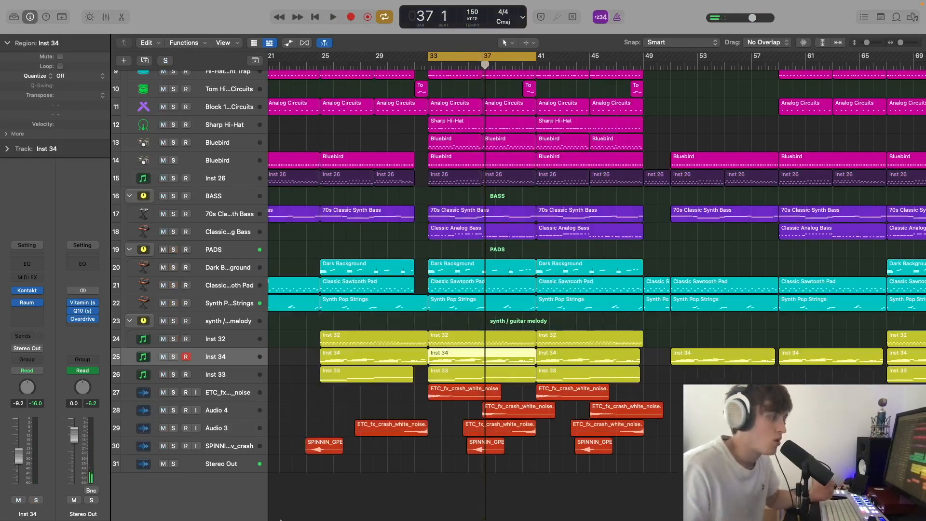
pyautogui.moveTo(173, 393); pyautogui.dragTo(178, 462)
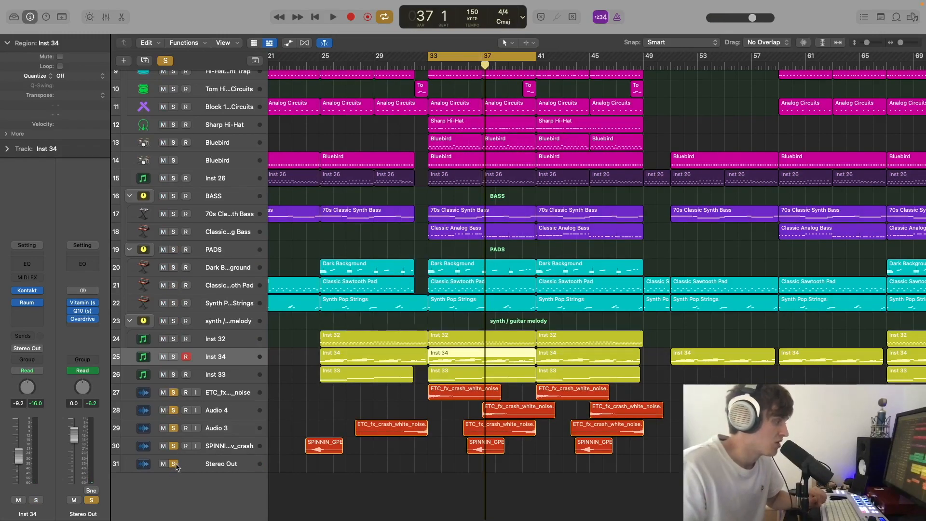
pyautogui.click(174, 464)
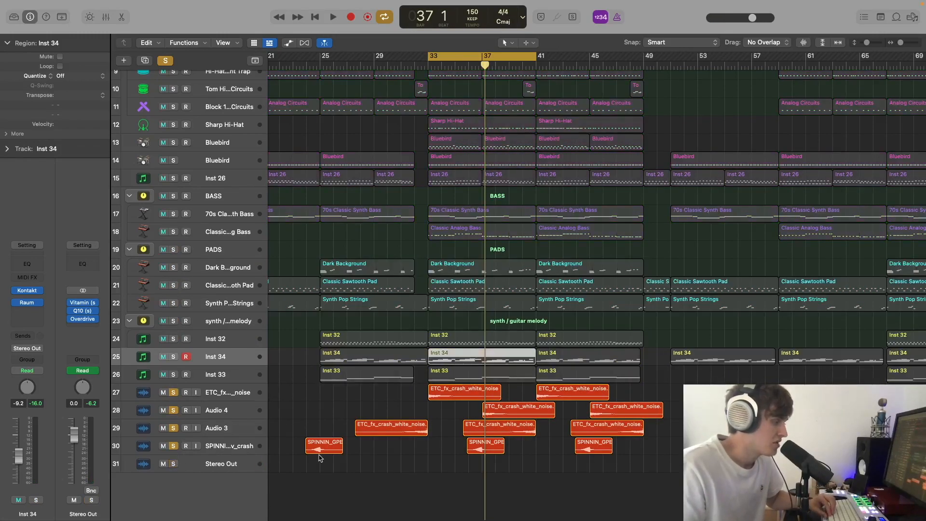
# Turn off cycle playback and play the soloed effects tracks from about bar 24.
pyautogui.click(310, 64)
pyautogui.click(450, 56)
pyautogui.press('space')
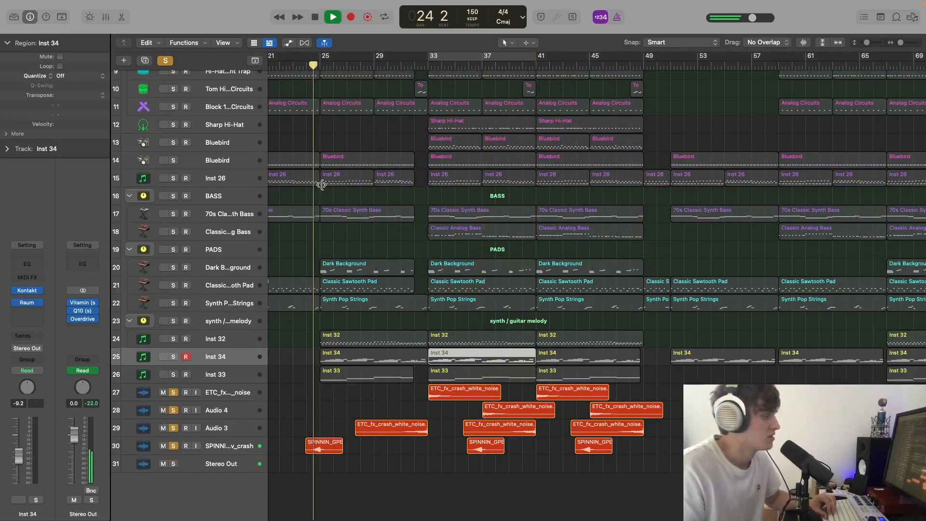
# Restart playback of the soloed effects tracks from about bar 32 and stop it at about bar 34.
pyautogui.press('space')
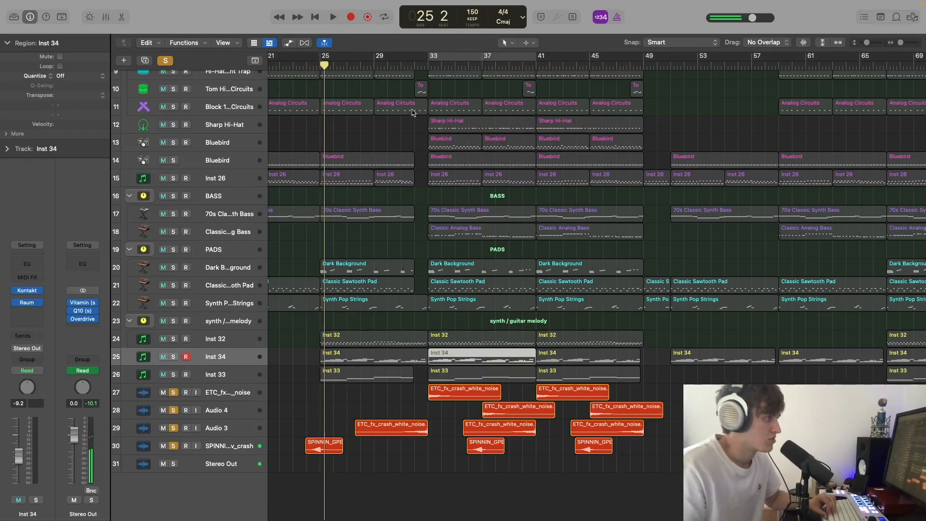
pyautogui.click(414, 64)
pyautogui.press('space')
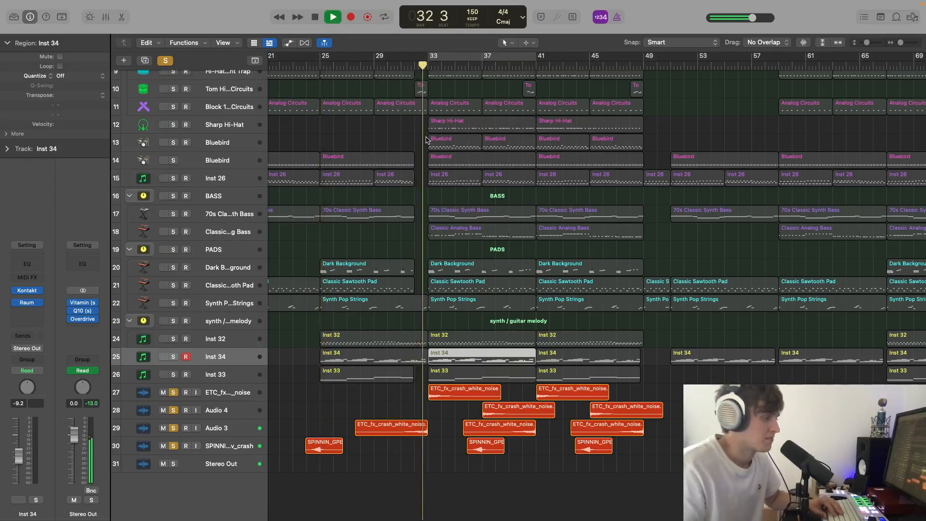
pyautogui.press('space')
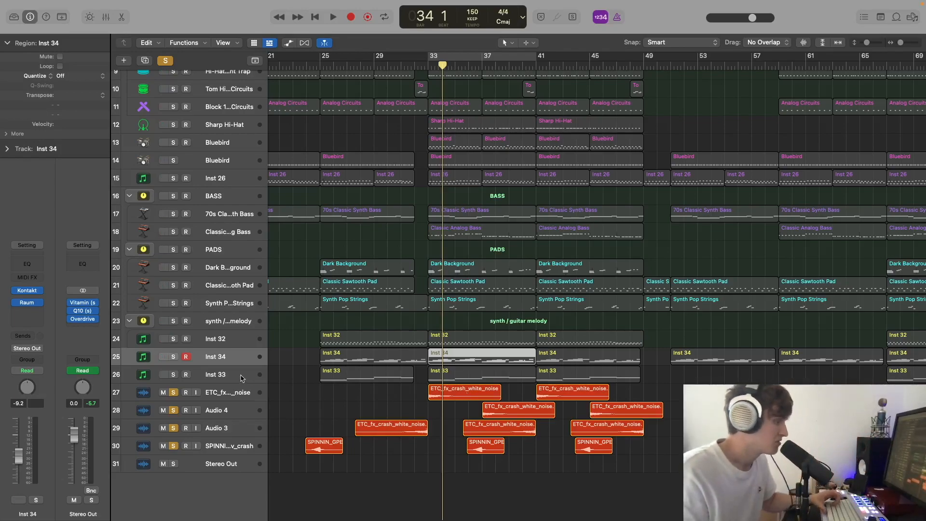
# Clear all track solos and open the Vitamin plug-in on the Stereo Out channel in the mixer.
pyautogui.click(165, 60)
pyautogui.press('x')
pyautogui.hscroll(8, 461, 183)
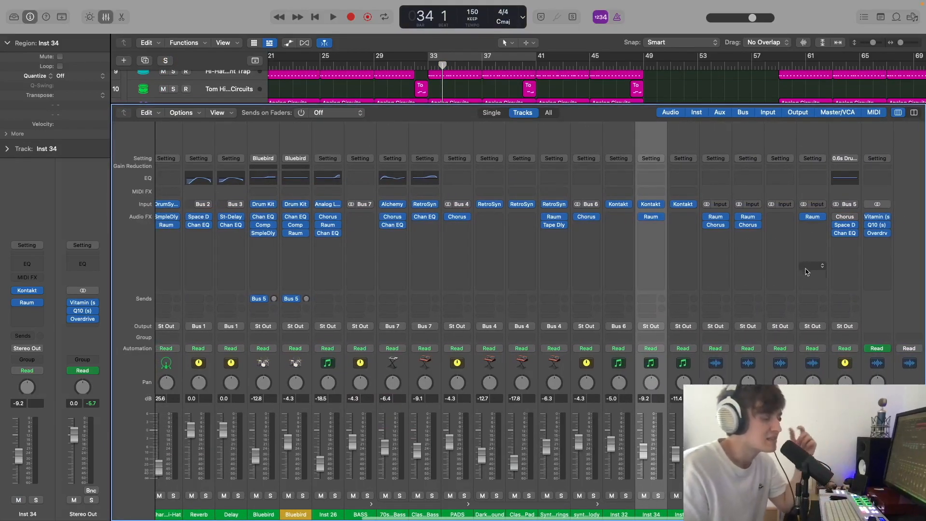
pyautogui.click(877, 218)
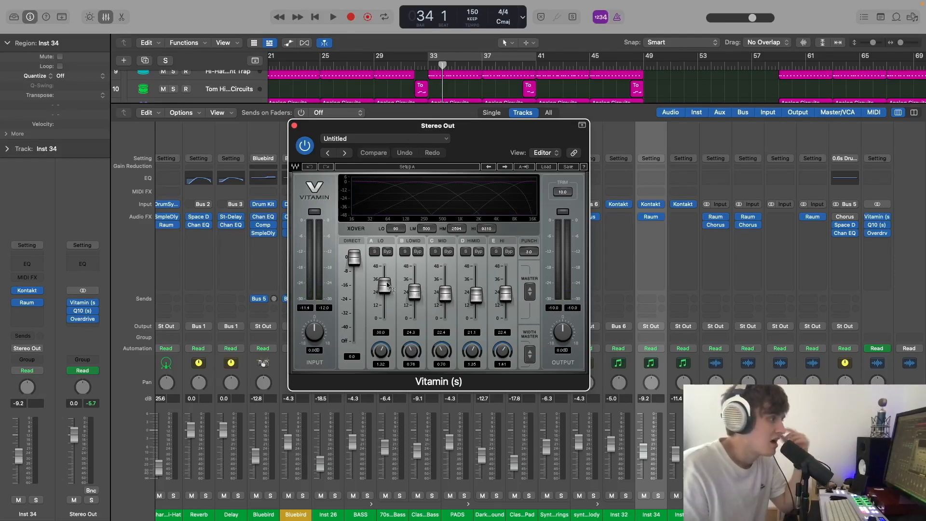
# Play the full mix from bar 33 while watching Vitamin on Stereo Out, then stop and close the plug-in.
pyautogui.click(430, 66)
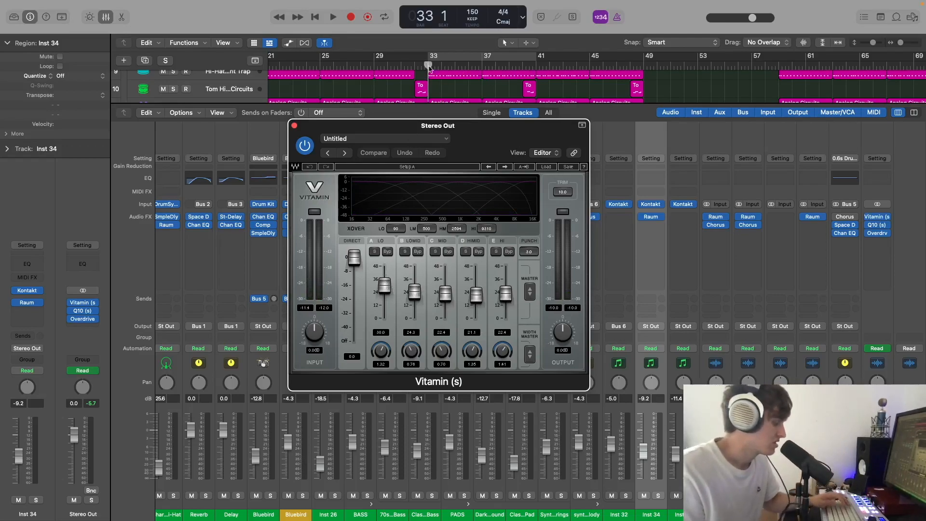
pyautogui.hscroll(-1, 431, 73)
pyautogui.press('space')
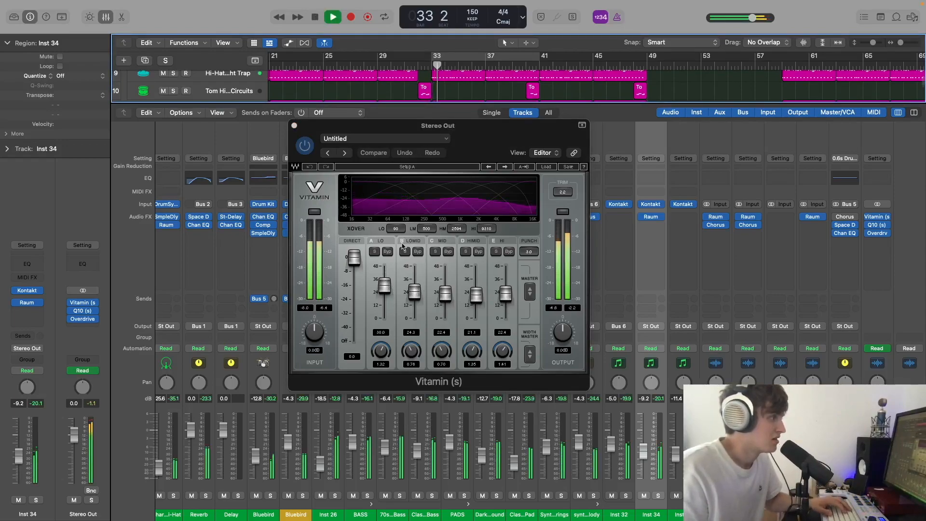
pyautogui.press('space')
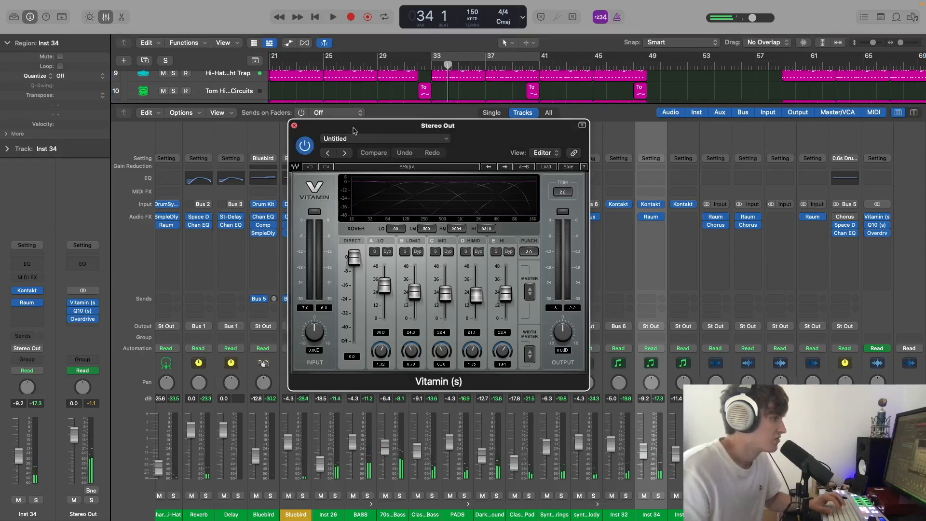
pyautogui.click(294, 125)
# Open the Q10 equalizer on Stereo Out, inspect its EQ curve, and close it.
pyautogui.click(876, 225)
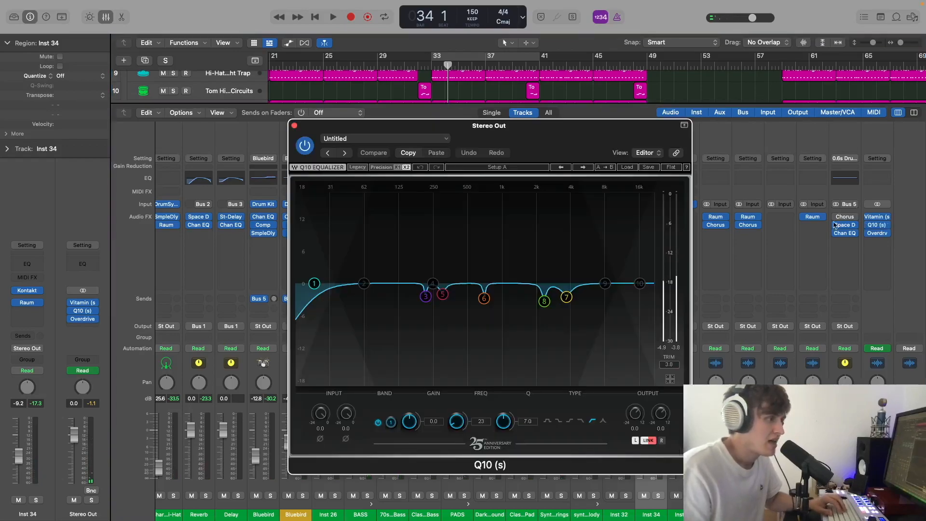
pyautogui.moveTo(589, 133); pyautogui.dragTo(578, 124)
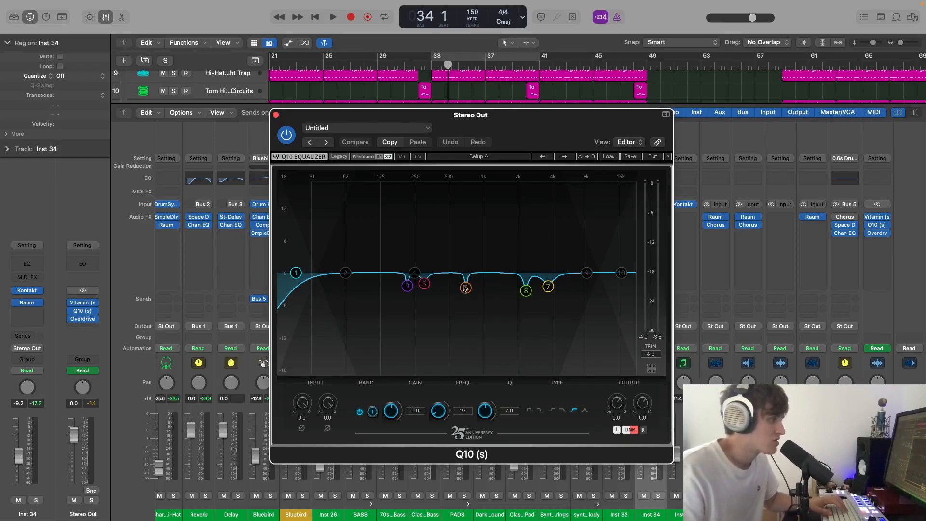
pyautogui.click(276, 115)
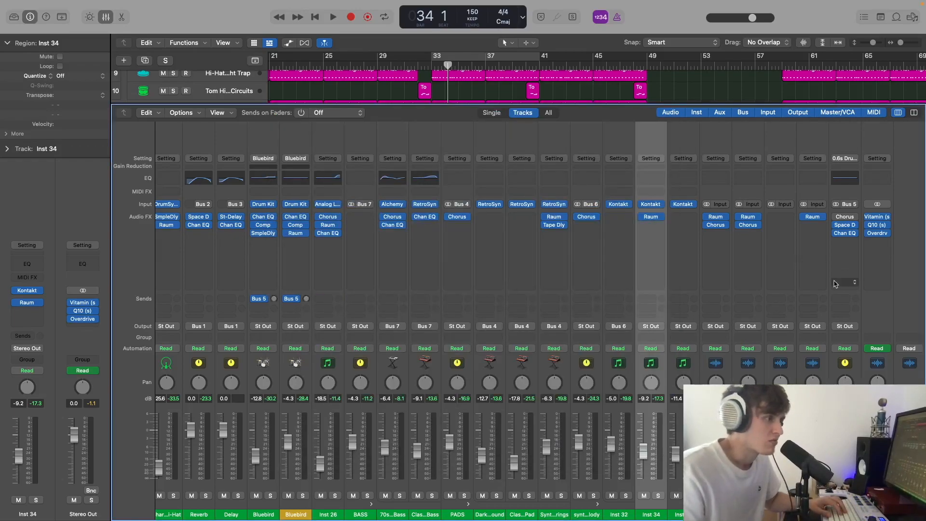
# Open the Overdrive plug-in on Stereo Out, move its window aside, and set the playhead to bar 33.
pyautogui.click(878, 235)
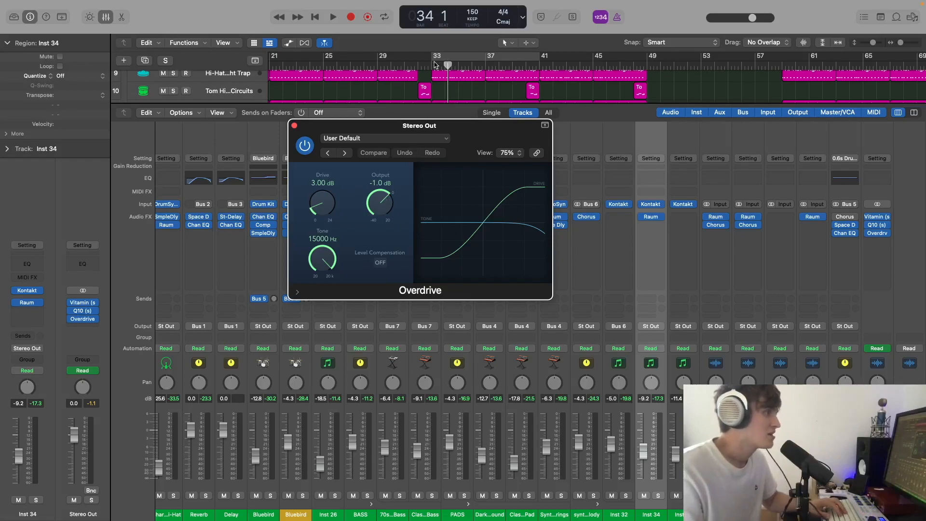
pyautogui.click(435, 64)
pyautogui.click(448, 137)
pyautogui.click(623, 232)
pyautogui.moveTo(469, 135); pyautogui.dragTo(671, 194)
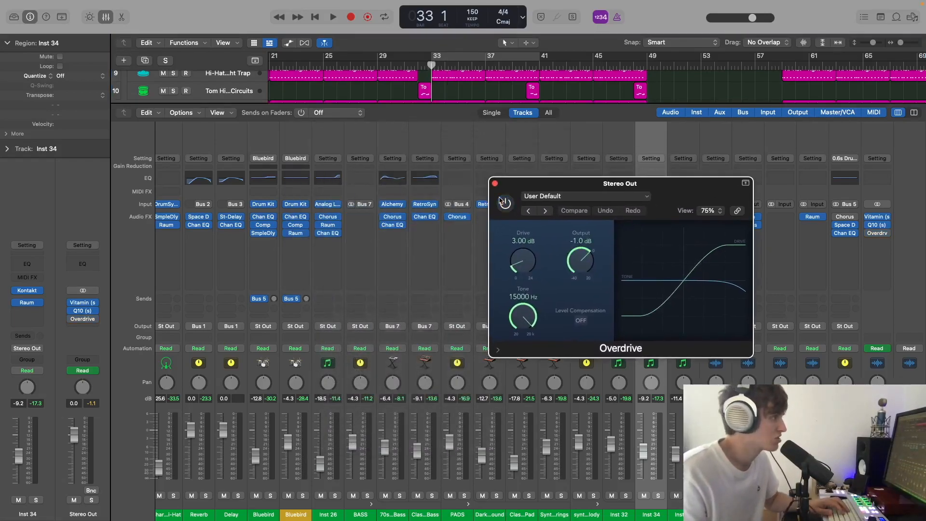
# Play the full mix from bar 33, comparing Stereo Out's Overdrive bypassed and enabled, then stop and close the plug-in with it enabled.
pyautogui.press('space')
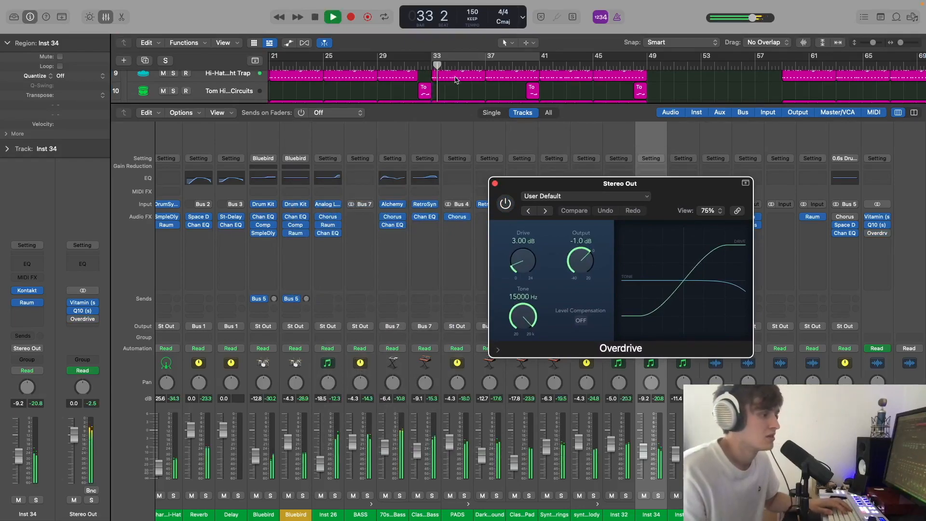
pyautogui.click(504, 205)
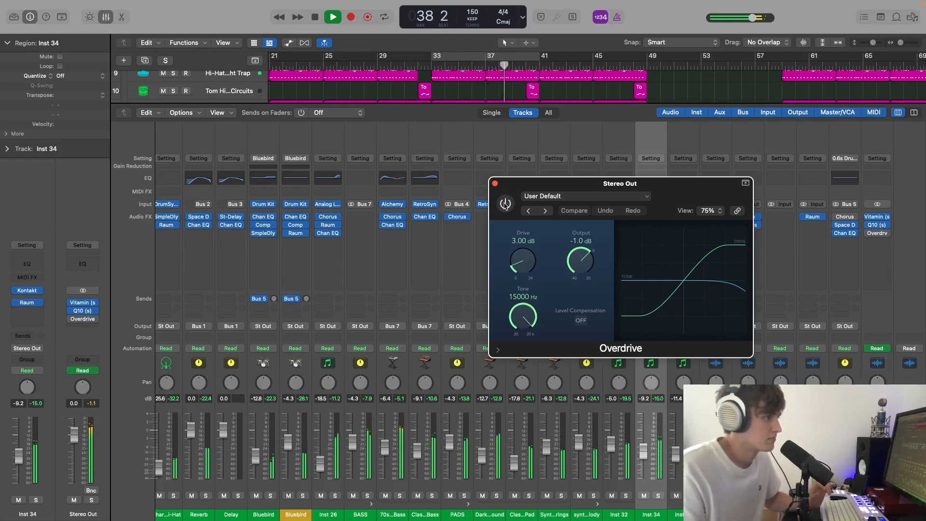
pyautogui.click(505, 204)
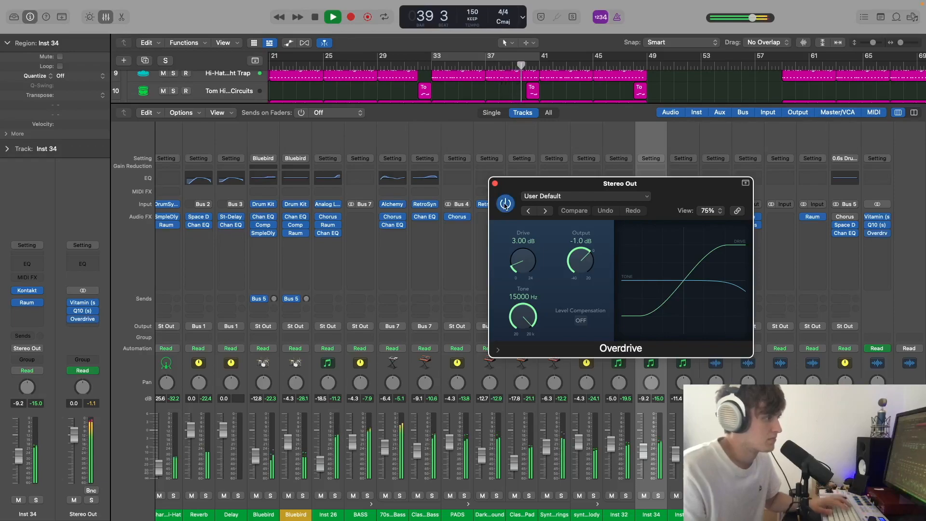
pyautogui.press('space')
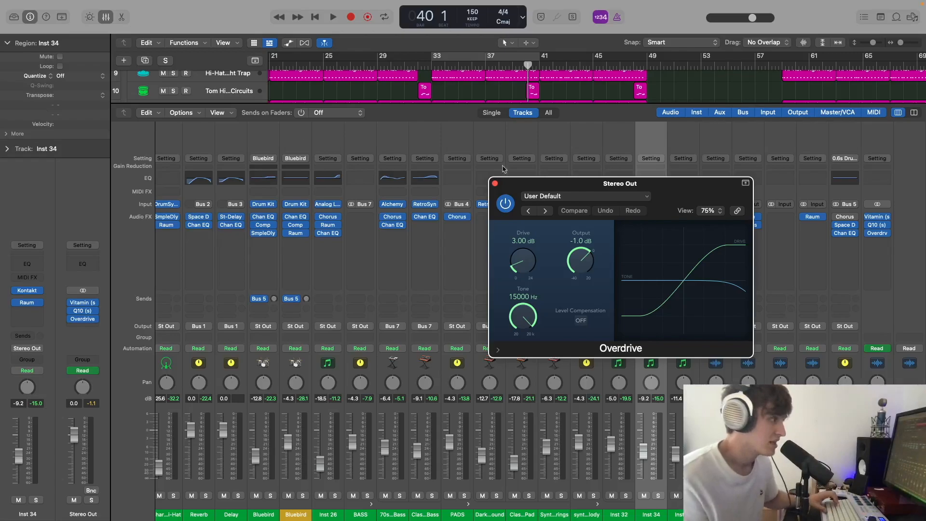
pyautogui.click(495, 184)
# Close the mixer and play the whole arrangement from a few bars before bar 33 into bar 50, then stop.
pyautogui.press('x')
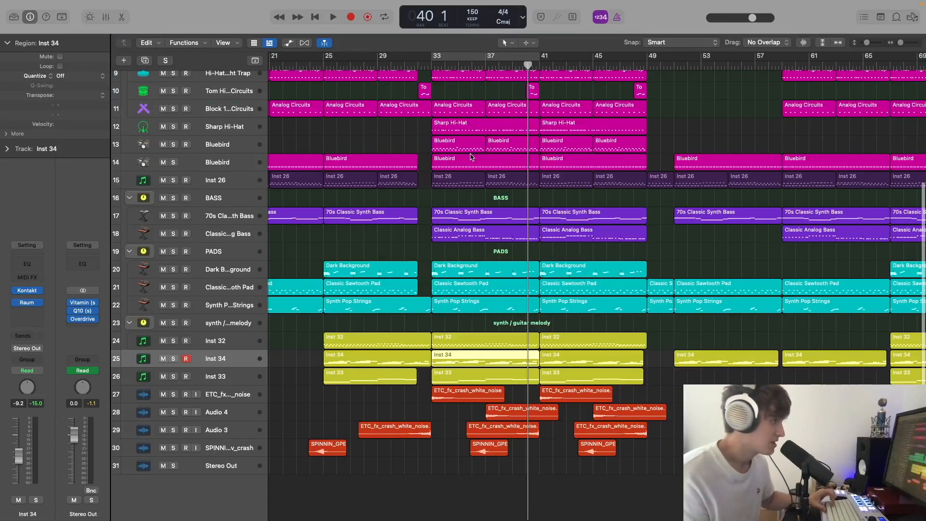
pyautogui.press('super+Up')
pyautogui.press('super+Up')
pyautogui.press('super+Up')
pyautogui.press('super+Up')
pyautogui.press('super+Left')
pyautogui.press('super+Left')
pyautogui.press('super+Left')
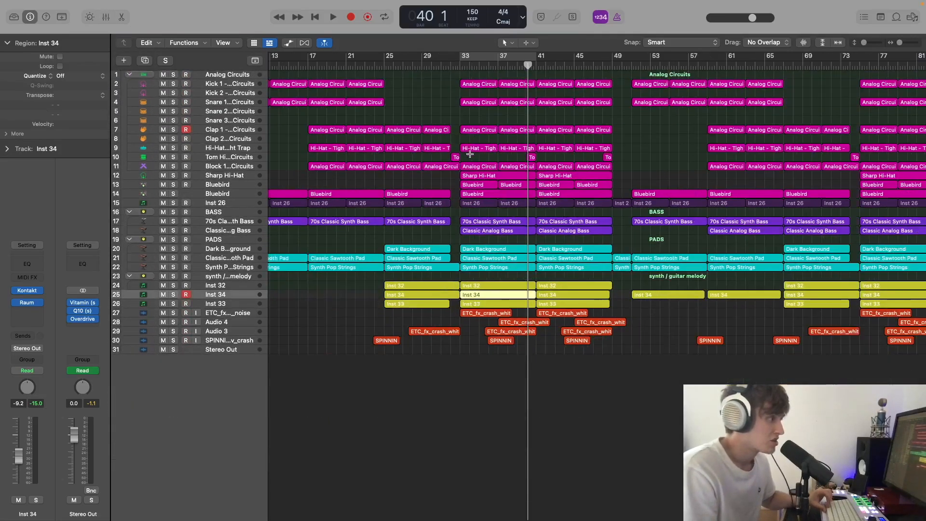
pyautogui.click(405, 67)
pyautogui.press('space')
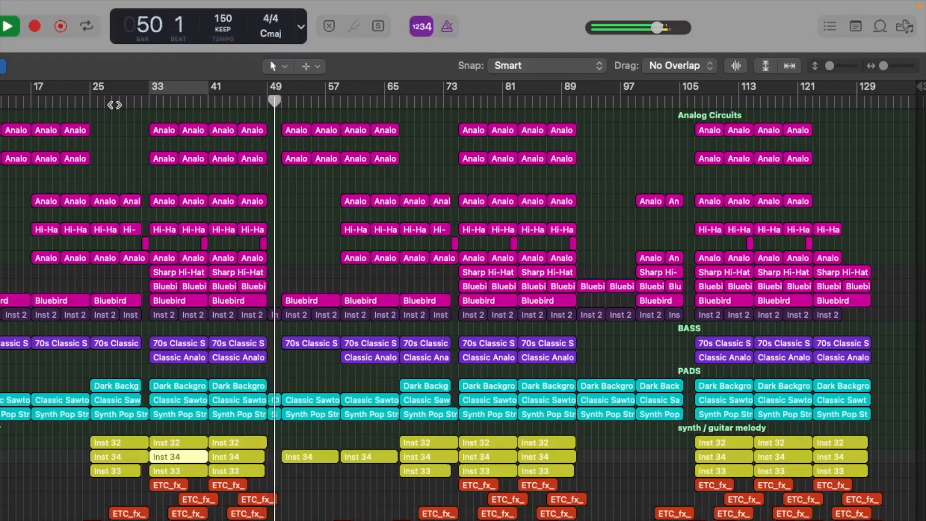
pyautogui.press('space')
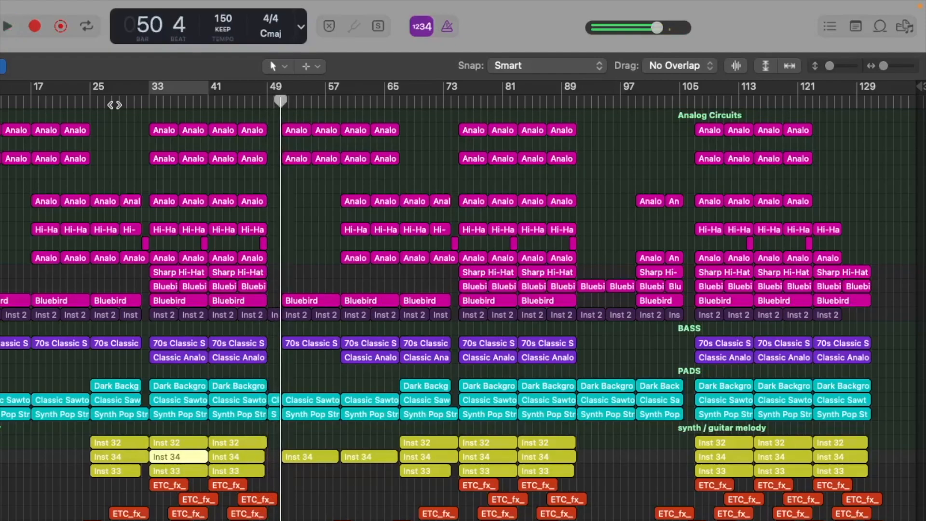